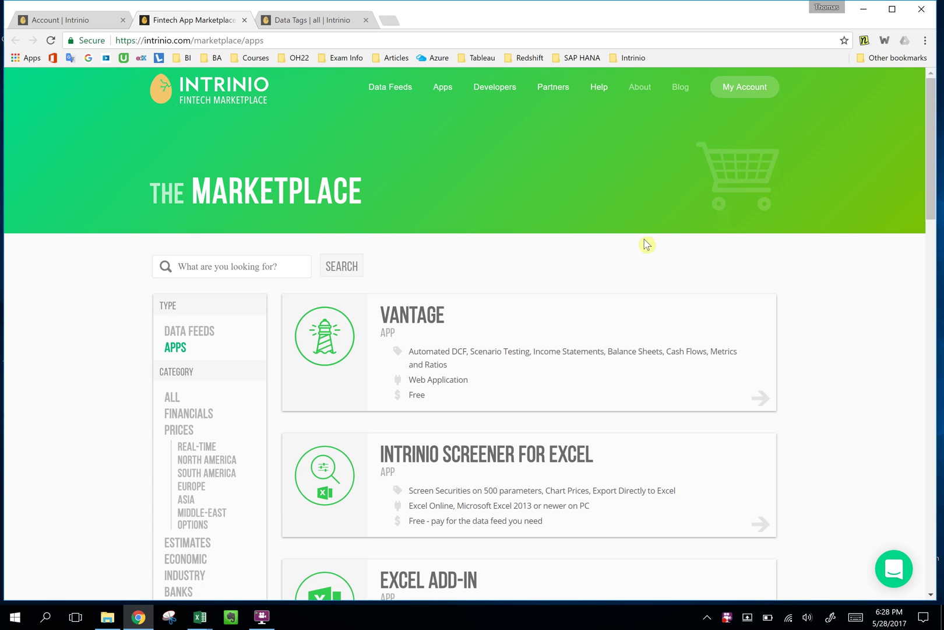
Bring Book1 to the front and show its empty Position Sizes sheet
{"action": "scroll", "coordinate": [440, 211], "scroll_direction": "down", "scroll_amount": 2}
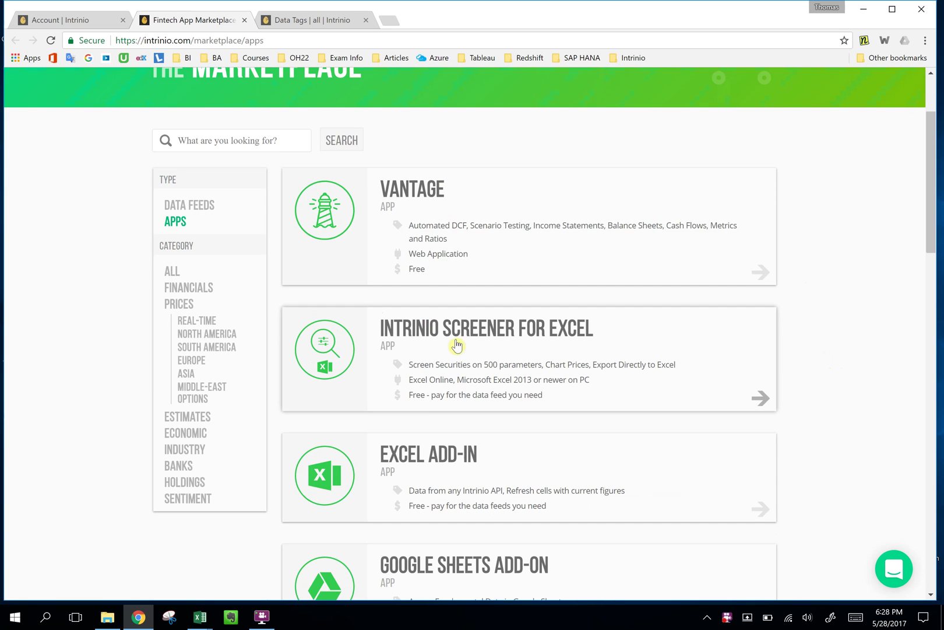
{"action": "scroll", "coordinate": [444, 441], "scroll_direction": "down", "scroll_amount": 2}
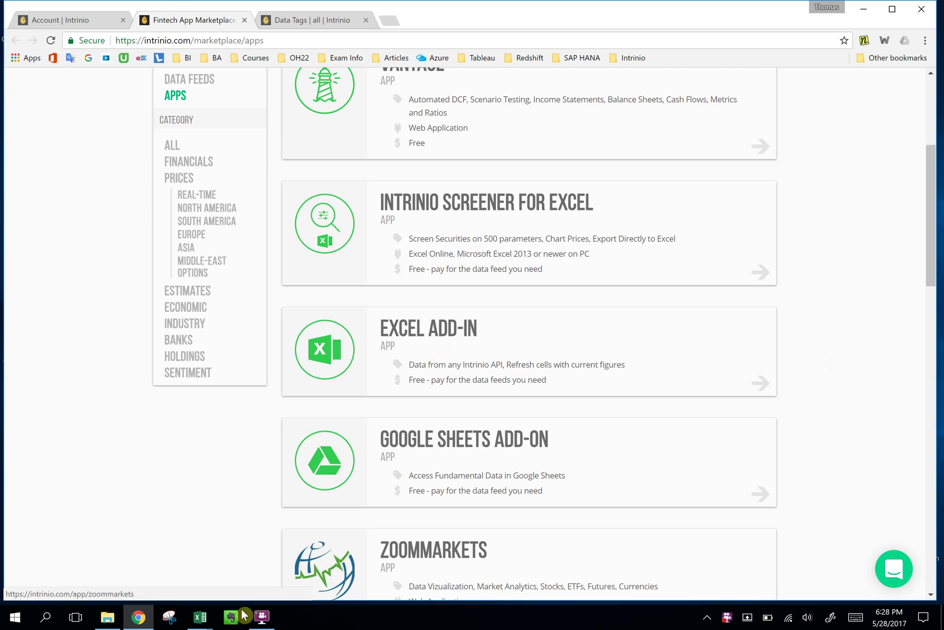
{"action": "mouse_move", "coordinate": [201, 615]}
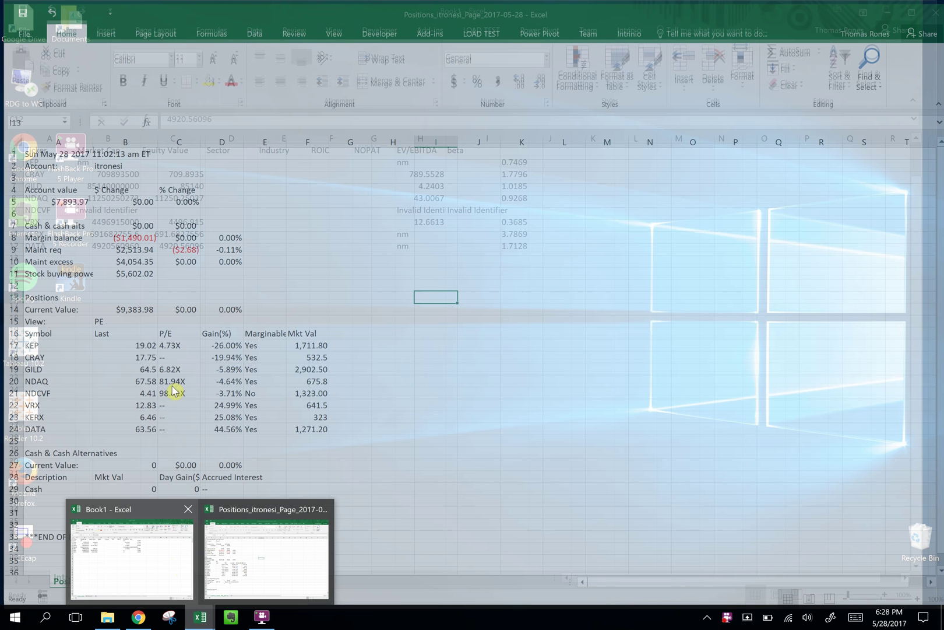
{"action": "left_click", "coordinate": [120, 583]}
{"action": "left_click", "coordinate": [146, 577]}
Review the Intrinio add-in's API key settings and close them unchanged
{"action": "left_click", "coordinate": [629, 30]}
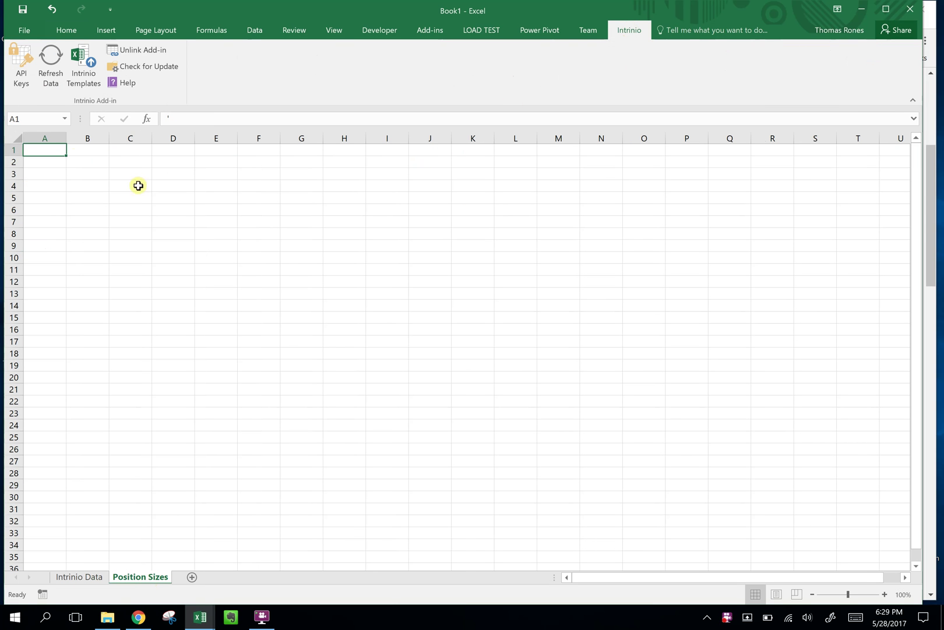
{"action": "left_click", "coordinate": [19, 86]}
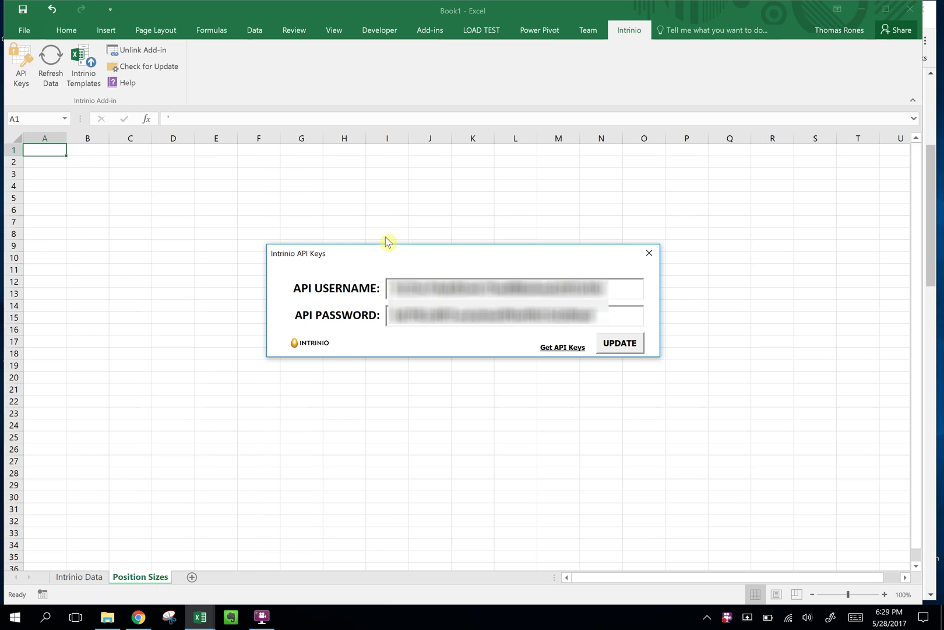
{"action": "left_click", "coordinate": [657, 258]}
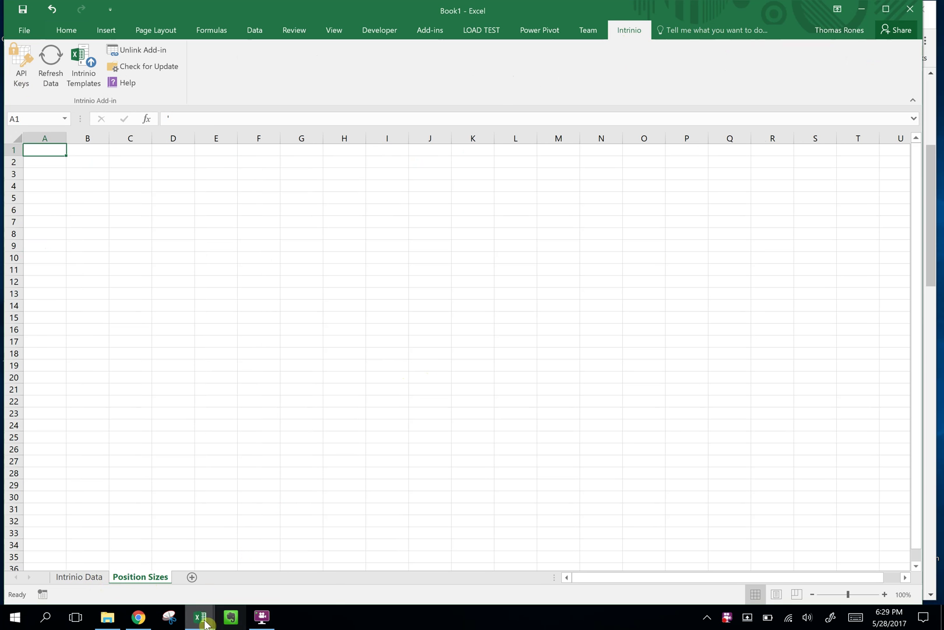
Copy the eight tickers KEP through DATA (A17:A24) from the Positions workbook, then return to Book1
{"action": "mouse_move", "coordinate": [197, 616]}
{"action": "left_click", "coordinate": [273, 571]}
{"action": "scroll", "coordinate": [231, 409], "scroll_direction": "down", "scroll_amount": 2}
{"action": "scroll", "coordinate": [230, 409], "scroll_direction": "down", "scroll_amount": 1}
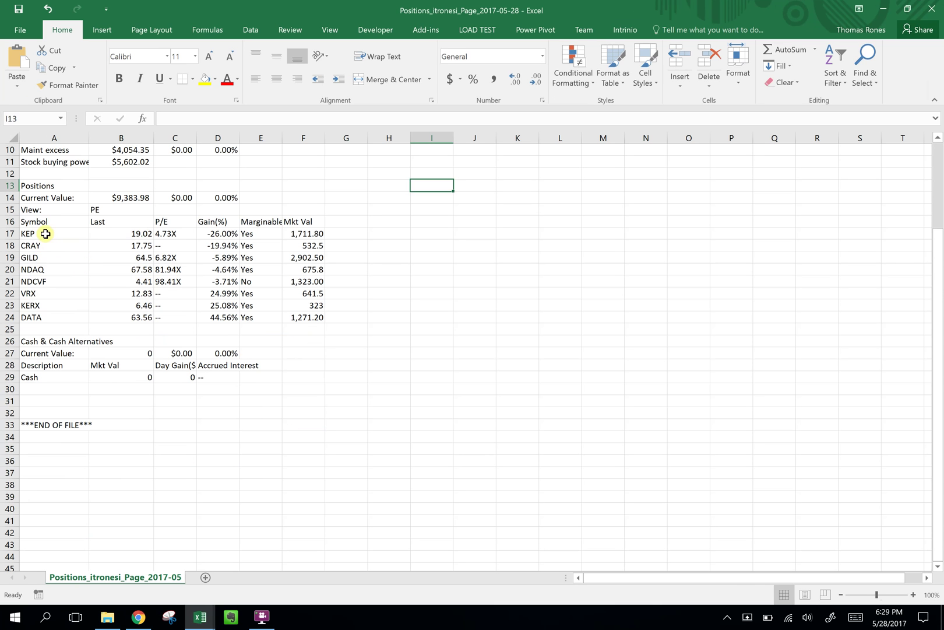
{"action": "left_click_drag", "start_coordinate": [45, 233], "coordinate": [46, 316]}
{"action": "key", "text": "ctrl+c"}
{"action": "key", "text": "alt+Tab"}
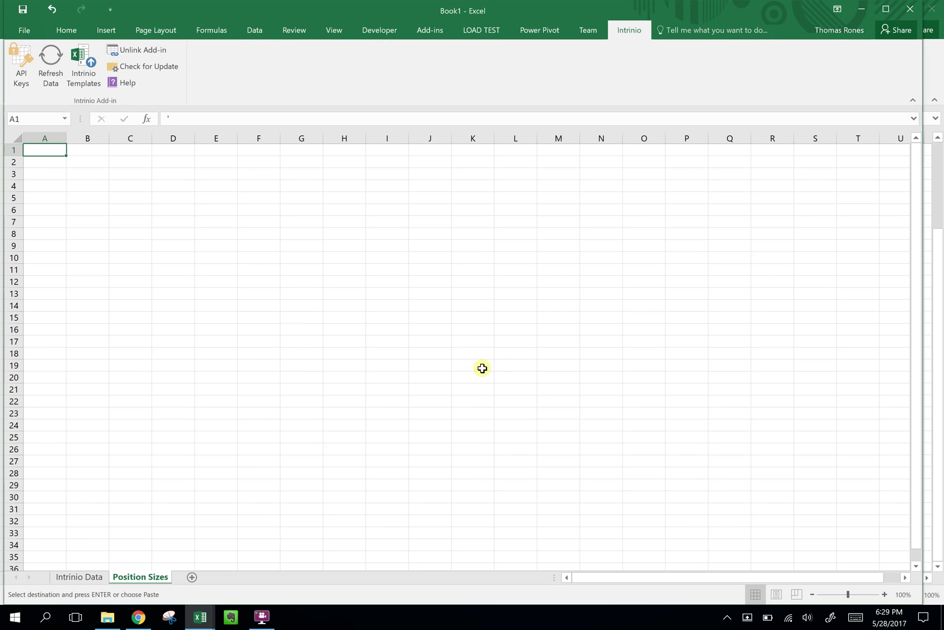
Open IntrinioComps from AppData\Roaming\Intrinio\Excel Add-in\Templates\Industrials
{"action": "left_click", "coordinate": [108, 617]}
{"action": "left_click", "coordinate": [216, 420]}
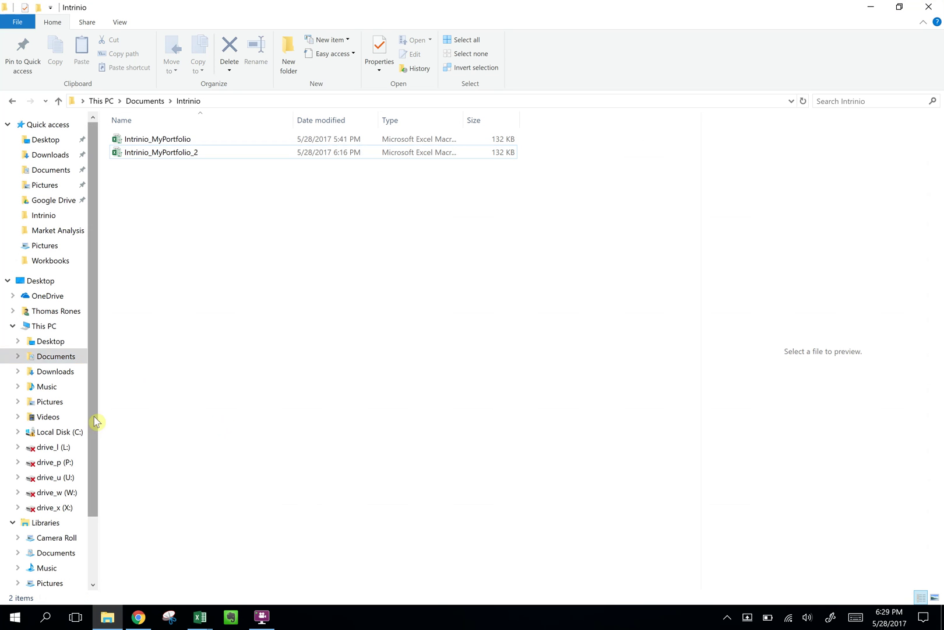
{"action": "left_click", "coordinate": [50, 553]}
{"action": "left_click", "coordinate": [53, 313]}
{"action": "double_click", "coordinate": [183, 216]}
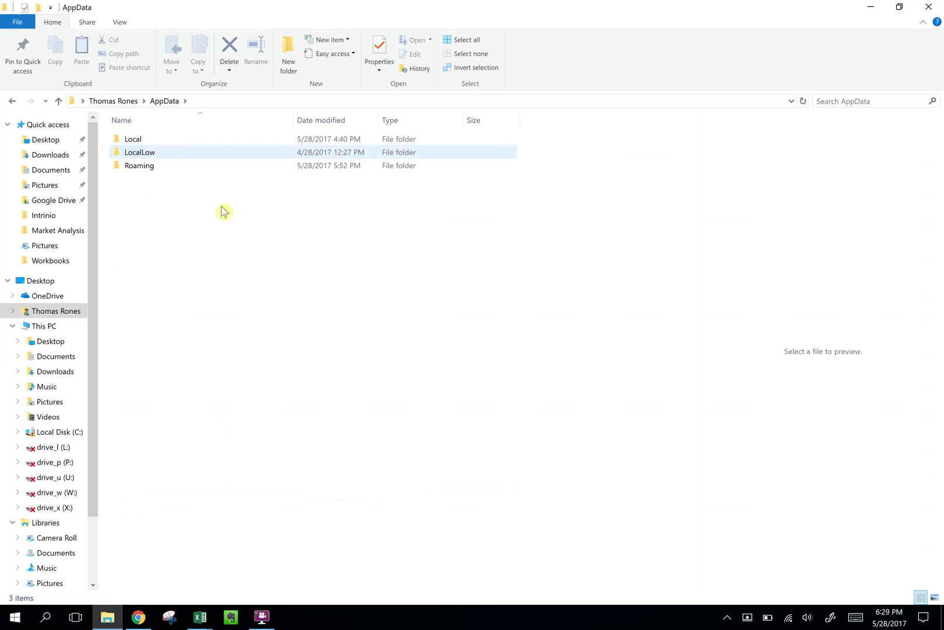
{"action": "double_click", "coordinate": [140, 166]}
{"action": "double_click", "coordinate": [145, 195]}
{"action": "double_click", "coordinate": [145, 142]}
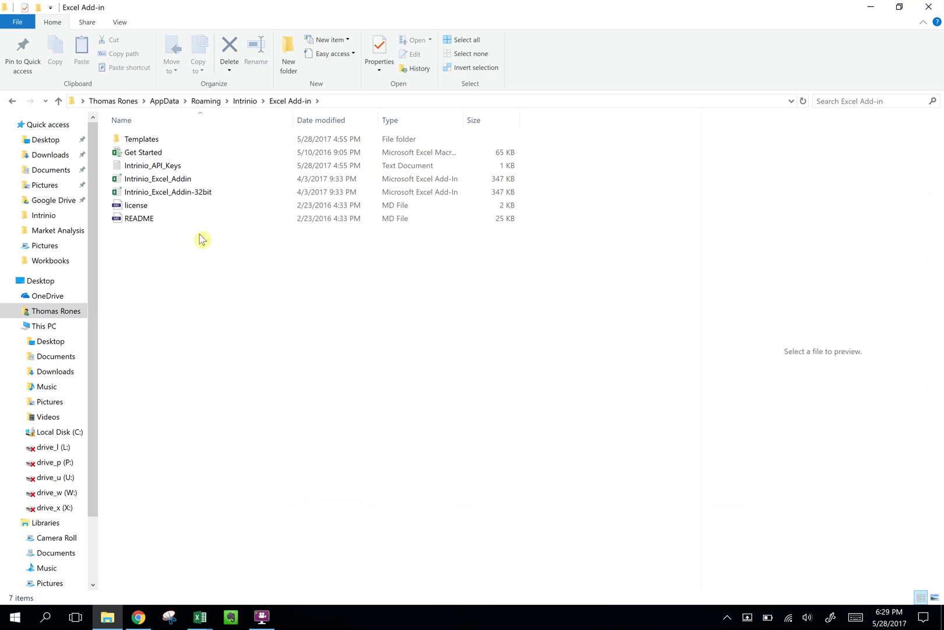
{"action": "double_click", "coordinate": [148, 141]}
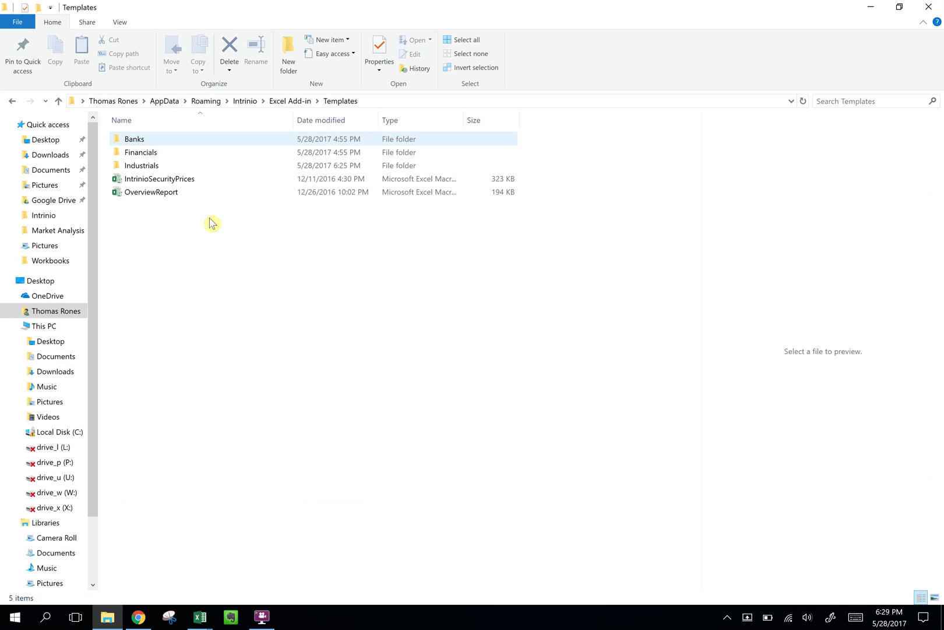
{"action": "double_click", "coordinate": [150, 167]}
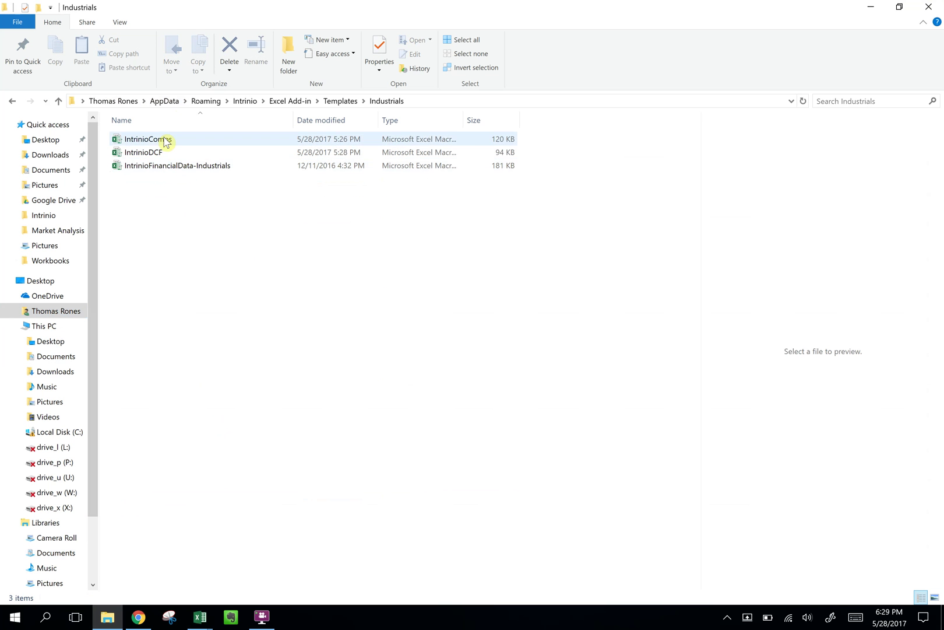
{"action": "double_click", "coordinate": [148, 139]}
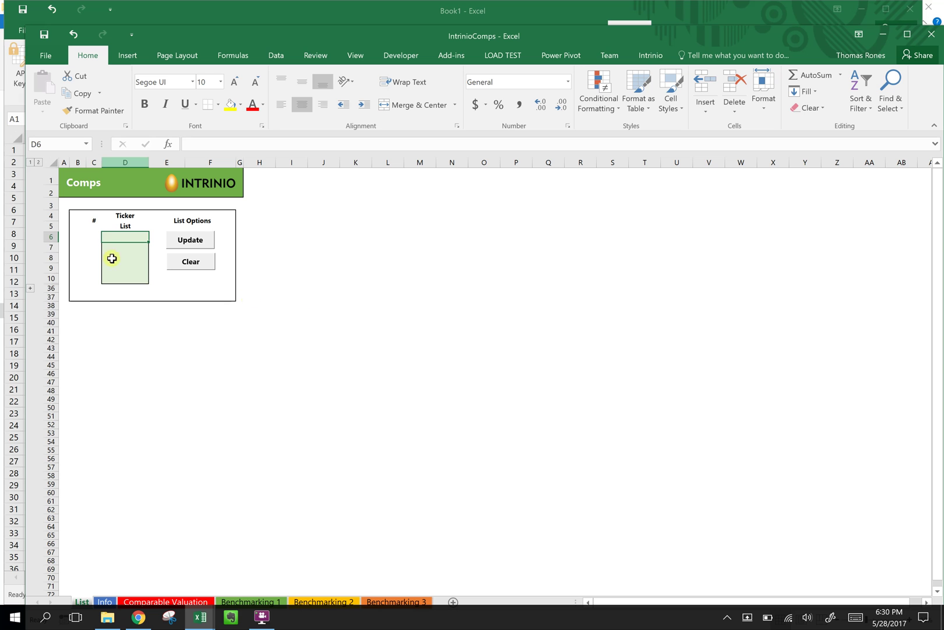
Paste the eight tickers into the Ticker List at D6, minimize IntrinioComps and go to Documents
{"action": "key", "text": "ctrl+v"}
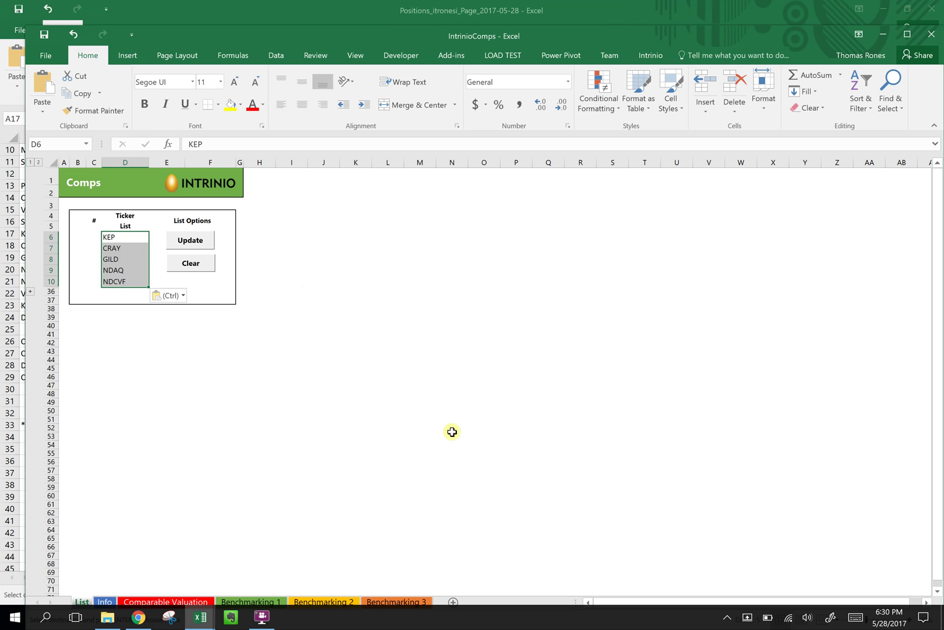
{"action": "left_click_drag", "start_coordinate": [583, 34], "coordinate": [568, 18]}
{"action": "double_click", "coordinate": [569, 22]}
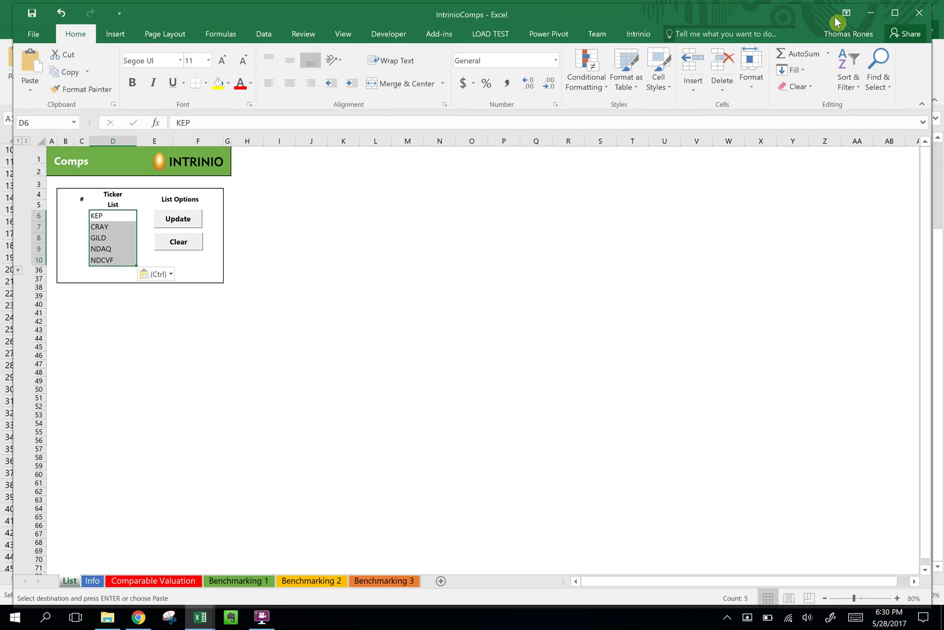
{"action": "left_click", "coordinate": [879, 9]}
{"action": "left_click", "coordinate": [107, 617]}
{"action": "left_click", "coordinate": [74, 170]}
Open the Intrinio_MyPortfolio_2 workbook from the Intrinio folder in Documents
{"action": "double_click", "coordinate": [137, 204]}
{"action": "double_click", "coordinate": [157, 154]}
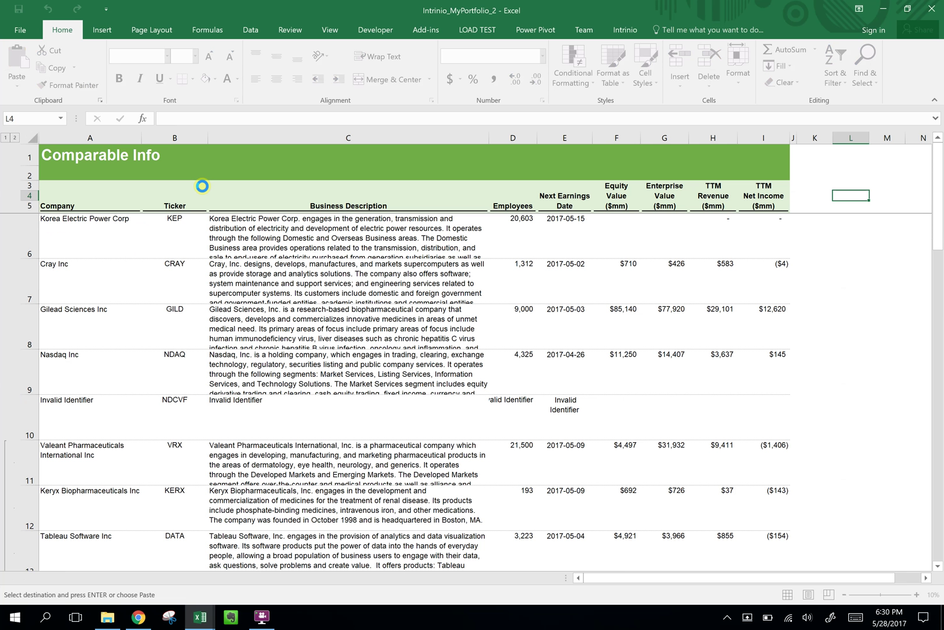
{"action": "scroll", "coordinate": [323, 291], "scroll_direction": "down", "scroll_amount": 2}
{"action": "scroll", "coordinate": [223, 406], "scroll_direction": "up", "scroll_amount": 2}
Inspect the Employees heading and the IntrinioDataPoint formulas behind the employee counts
{"action": "left_click", "coordinate": [511, 204]}
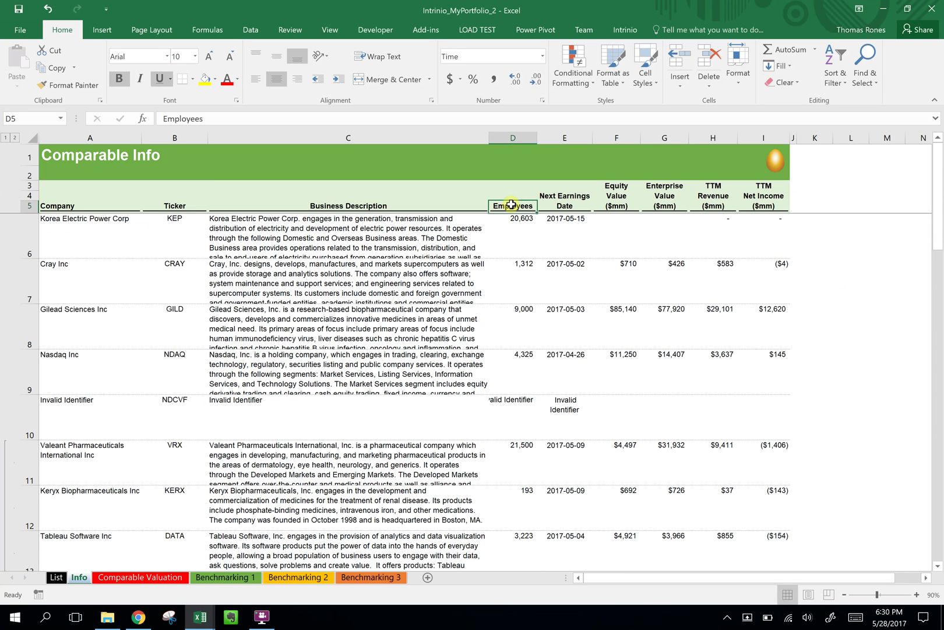
{"action": "key", "text": "Right"}
{"action": "key", "text": "Left"}
{"action": "key", "text": "Down"}
{"action": "key", "text": "Down"}
{"action": "key", "text": "Down"}
{"action": "key", "text": "Down"}
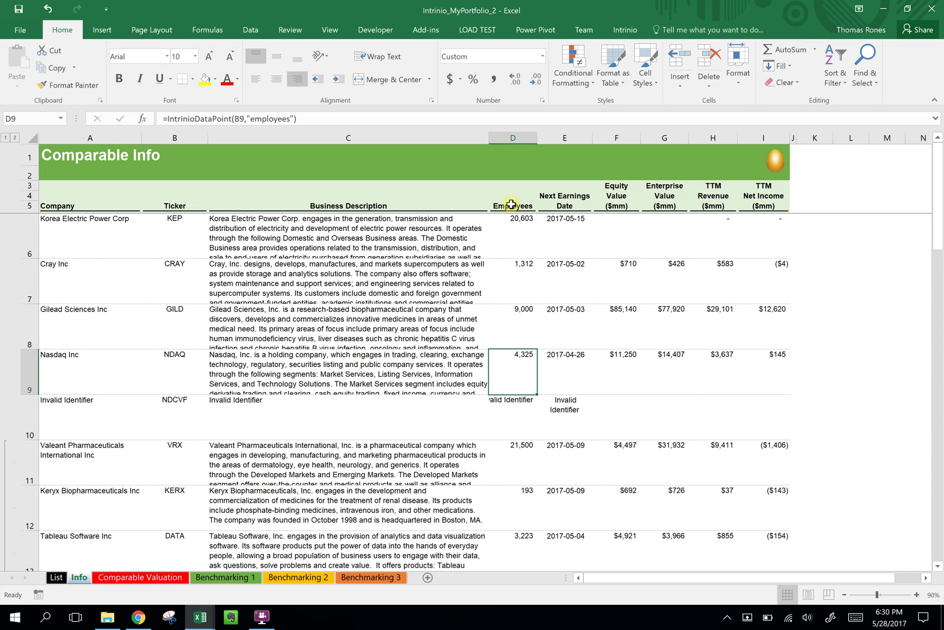
{"action": "key", "text": "Right"}
{"action": "key", "text": "Up"}
{"action": "key", "text": "Up"}
{"action": "key", "text": "Up"}
{"action": "key", "text": "Up"}
{"action": "key", "text": "Left"}
{"action": "scroll", "coordinate": [50, 248], "scroll_direction": "down", "scroll_amount": 1}
{"action": "scroll", "coordinate": [58, 292], "scroll_direction": "up", "scroll_amount": 1}
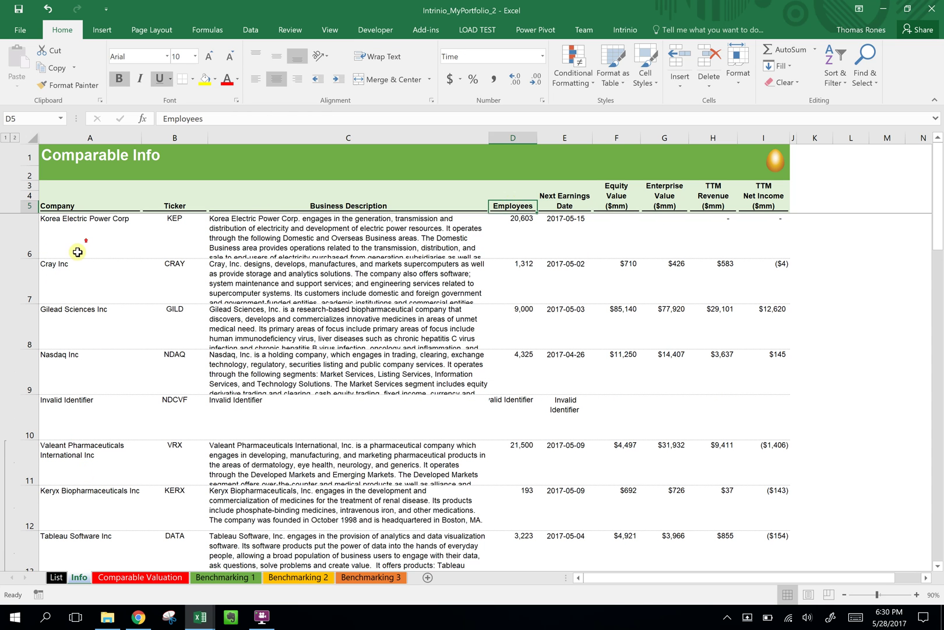
{"action": "scroll", "coordinate": [68, 248], "scroll_direction": "down", "scroll_amount": 1}
{"action": "scroll", "coordinate": [87, 251], "scroll_direction": "down", "scroll_amount": 1}
{"action": "scroll", "coordinate": [375, 266], "scroll_direction": "up", "scroll_amount": 1}
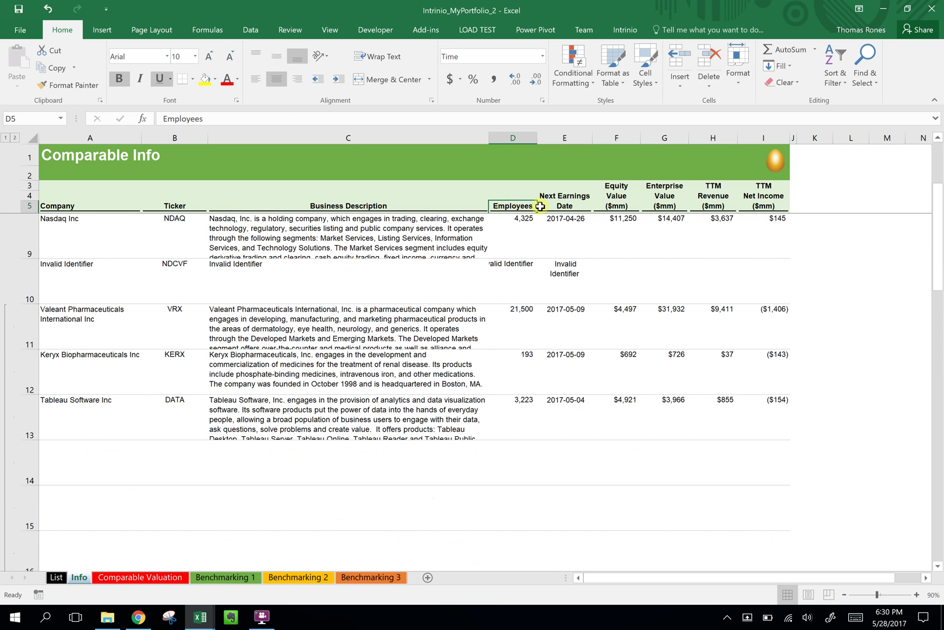
Step across the headings from Equity Value to TTM Net Income
{"action": "key", "text": "Right"}
{"action": "key", "text": "Right"}
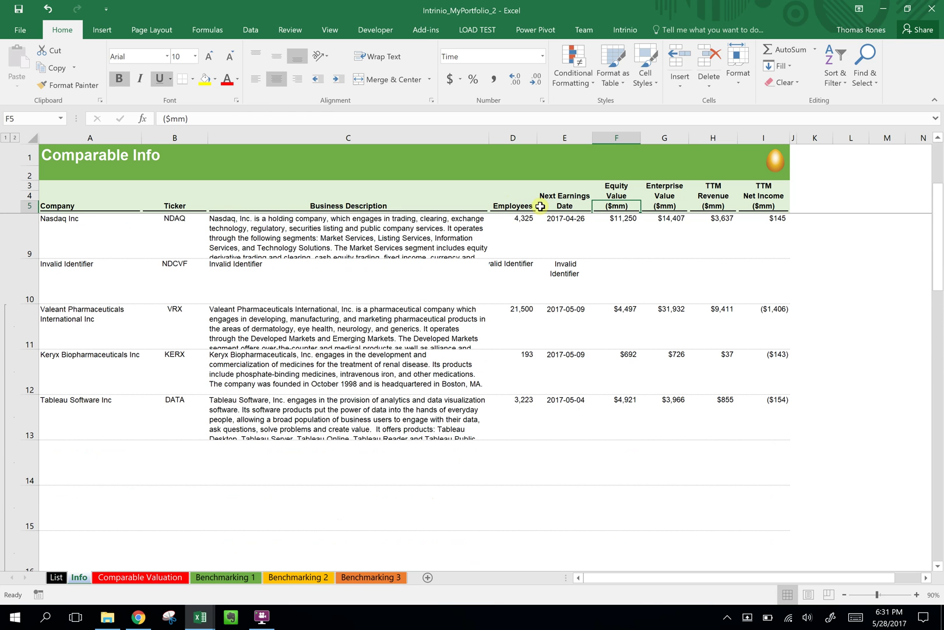
{"action": "key", "text": "Right"}
{"action": "key", "text": "Right"}
{"action": "key", "text": "Right"}
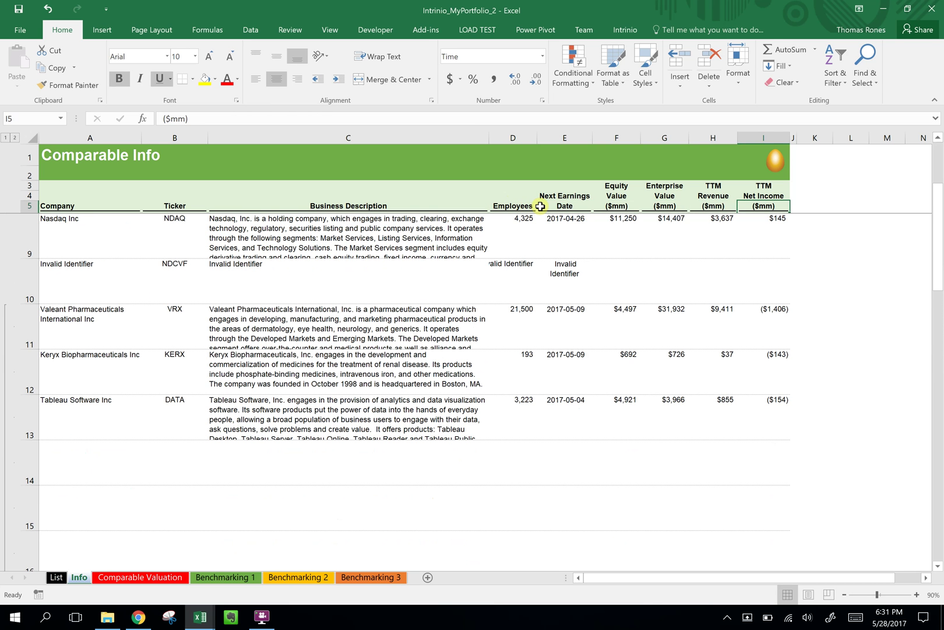
{"action": "scroll", "coordinate": [482, 300], "scroll_direction": "up", "scroll_amount": 1}
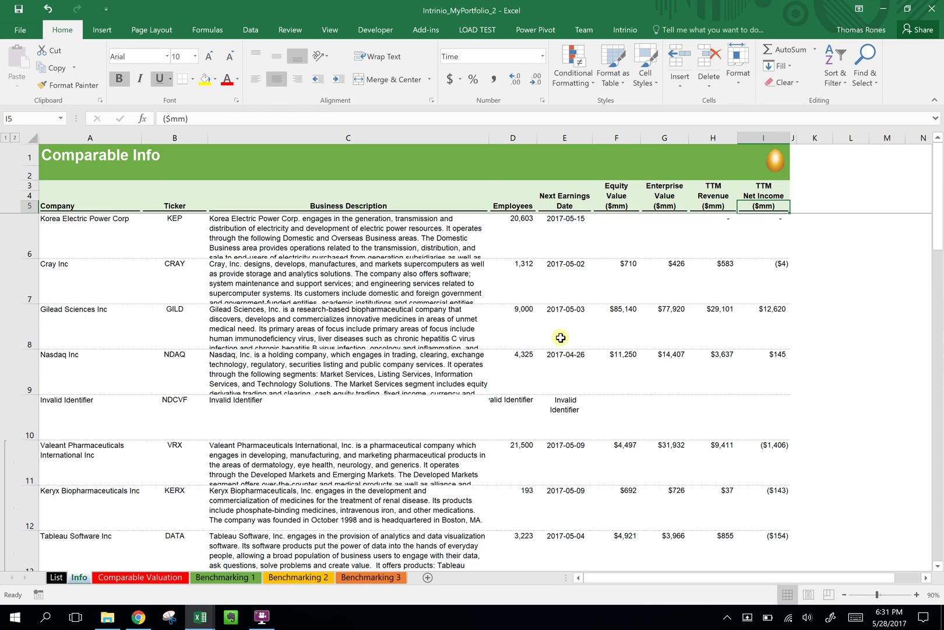
On the Comparable Valuation sheet, inspect the Equity Value heading and Cray's equity value formula
{"action": "left_click", "coordinate": [140, 577]}
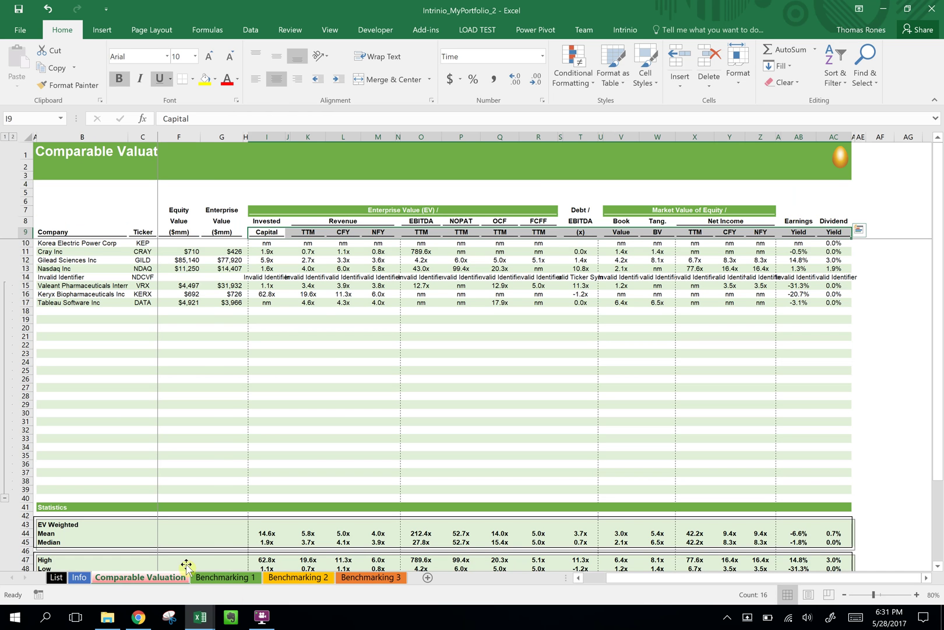
{"action": "left_click", "coordinate": [262, 233]}
{"action": "left_click", "coordinate": [180, 232]}
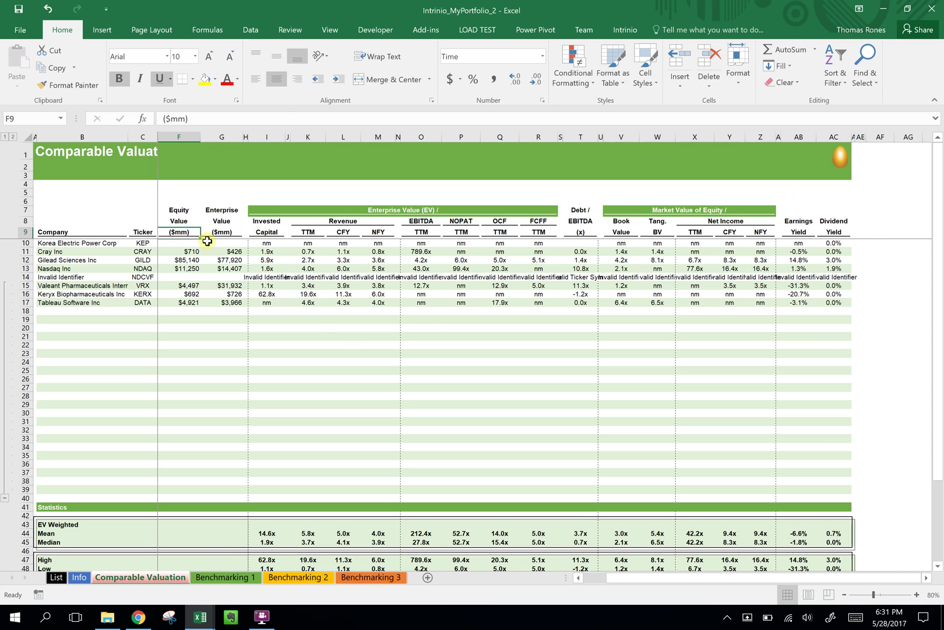
{"action": "left_click", "coordinate": [185, 251]}
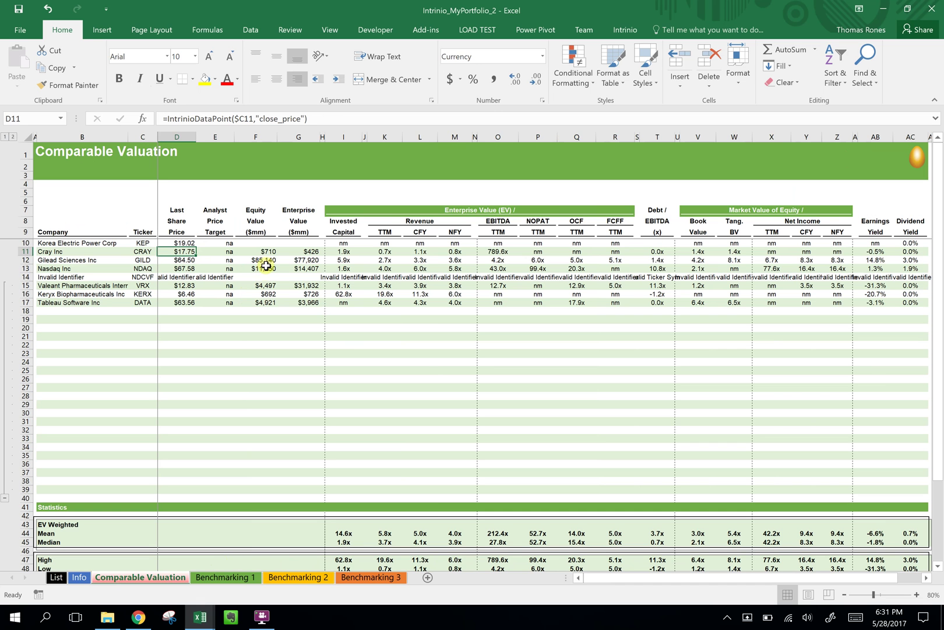
Review the row 9 multiple headings and the L23 formula, then clear to the desktop
{"action": "left_click_drag", "start_coordinate": [344, 232], "coordinate": [875, 234]}
{"action": "left_click", "coordinate": [412, 352]}
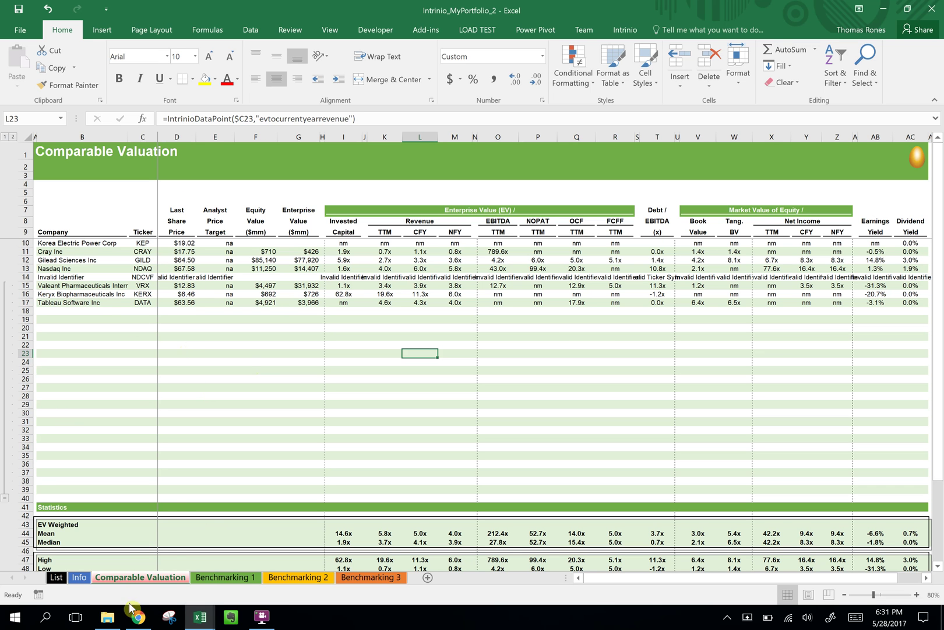
{"action": "mouse_move", "coordinate": [108, 623]}
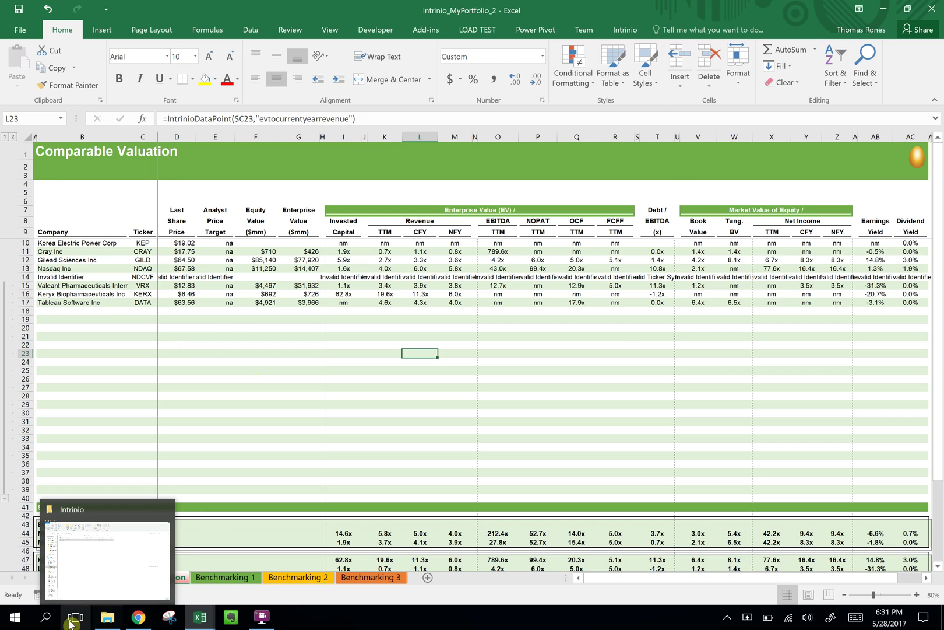
{"action": "key", "text": "super+d"}
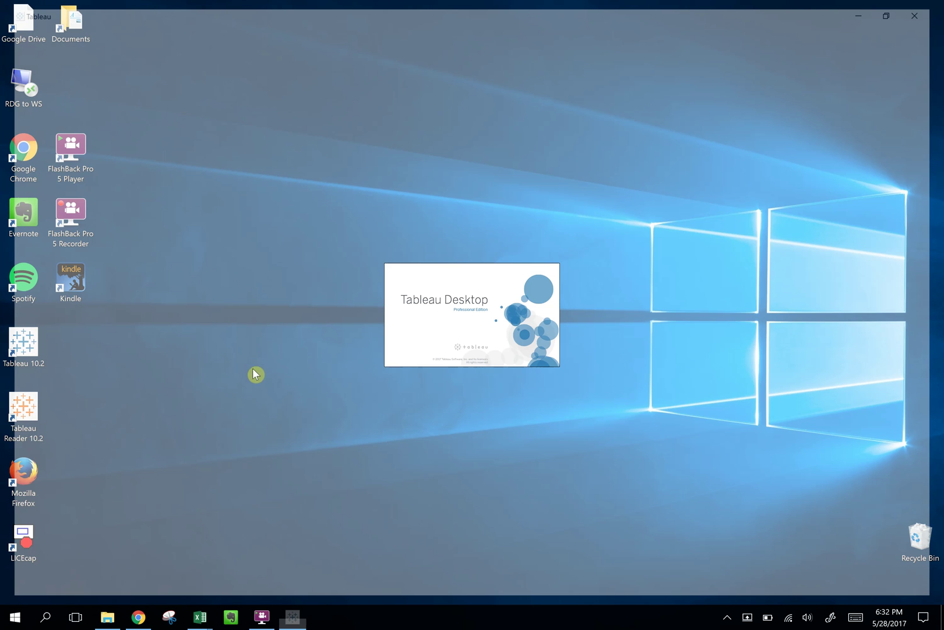
Drag the Intrinio_MyPortfolio_2 workbook file from File Explorer onto Tableau to connect it
{"action": "key", "text": "super+d"}
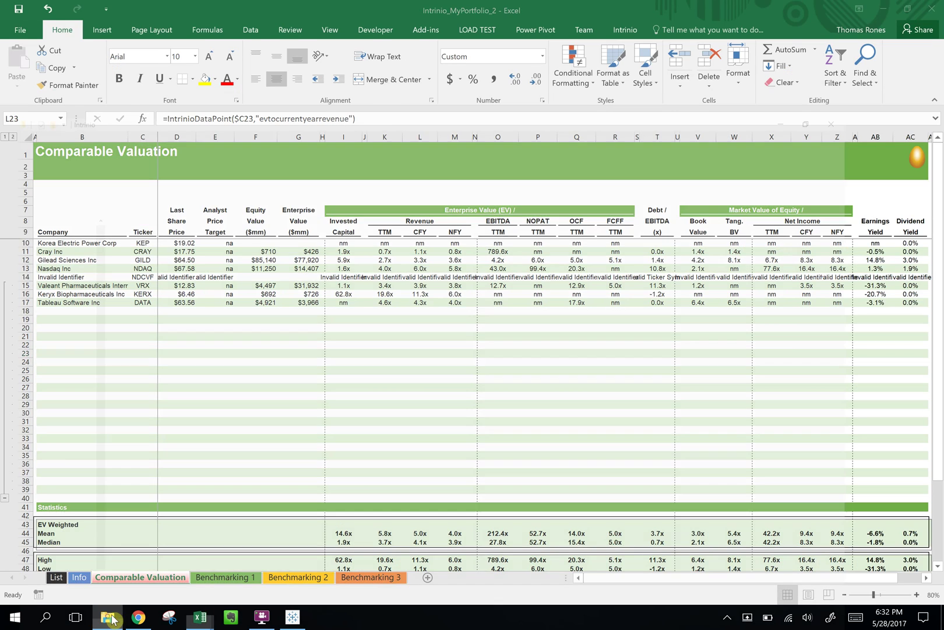
{"action": "key", "text": "alt+Tab"}
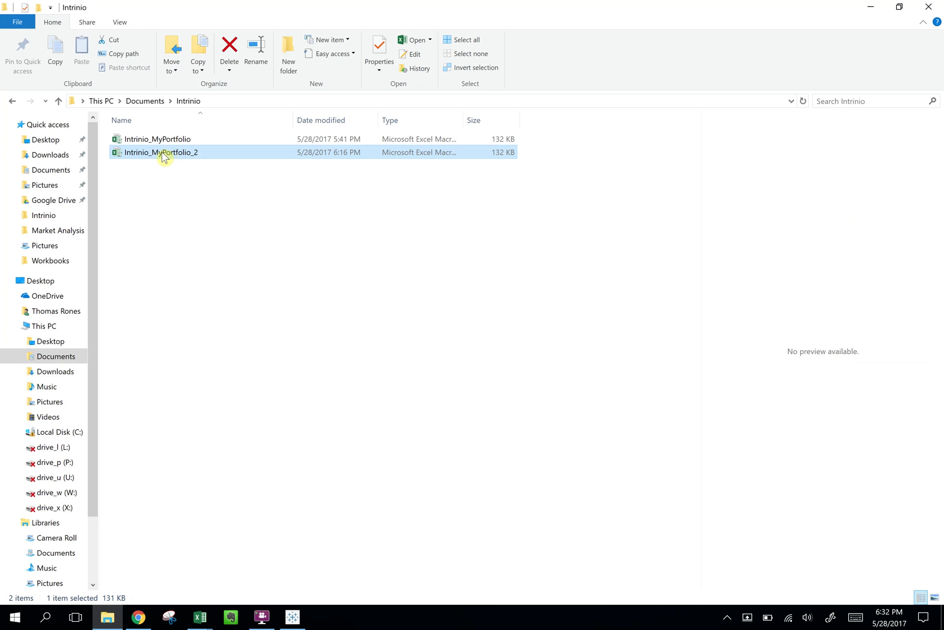
{"action": "left_click_drag", "start_coordinate": [165, 155], "coordinate": [292, 295]}
{"action": "key", "text": "alt+Tab"}
{"action": "key", "text": "alt+Tab"}
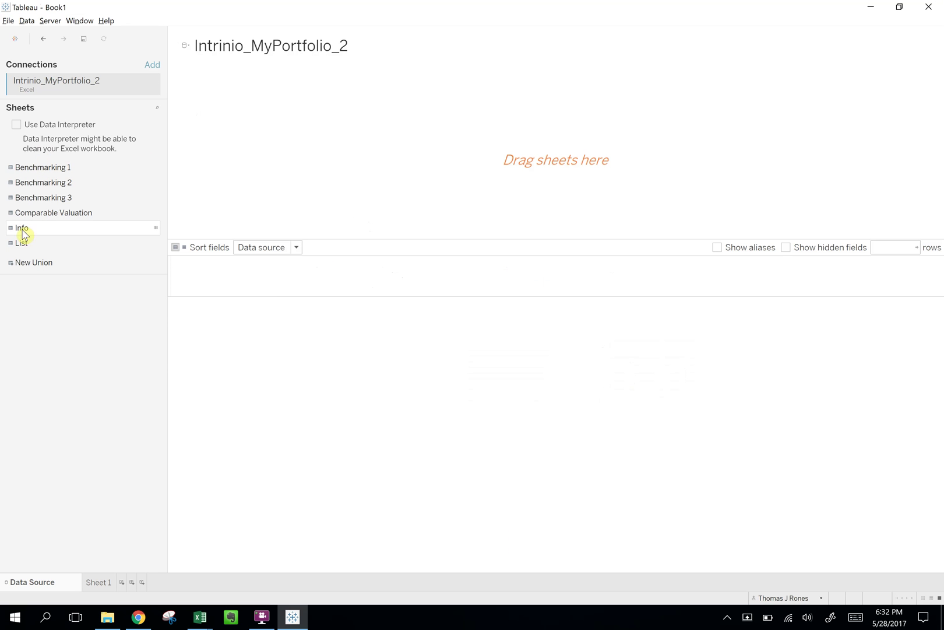
Add the Comparable Valuation sheet, enable Data Interpreter, and widen the EV / Invested Capital column
{"action": "left_click_drag", "start_coordinate": [23, 213], "coordinate": [289, 181]}
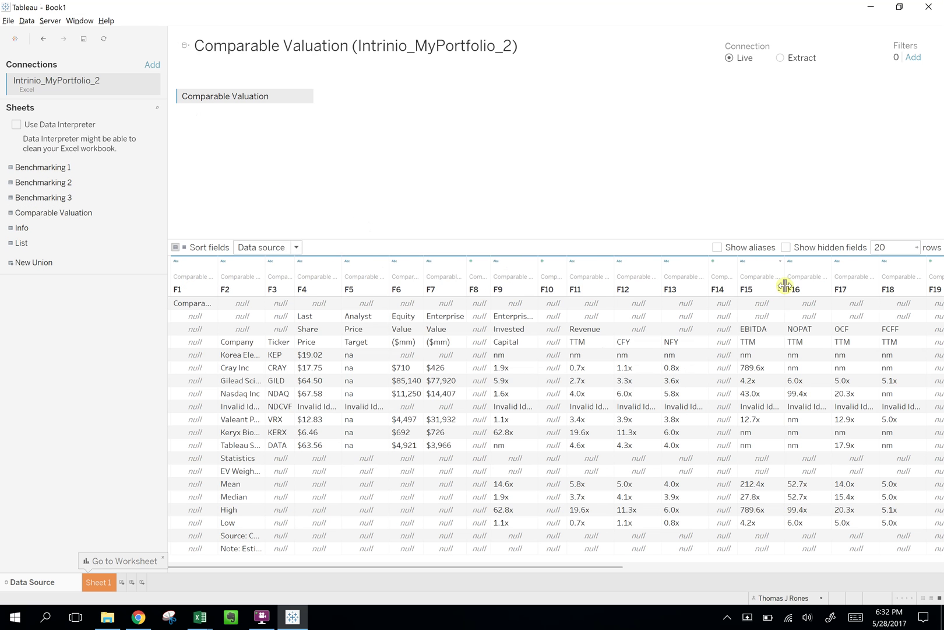
{"action": "left_click", "coordinate": [17, 124]}
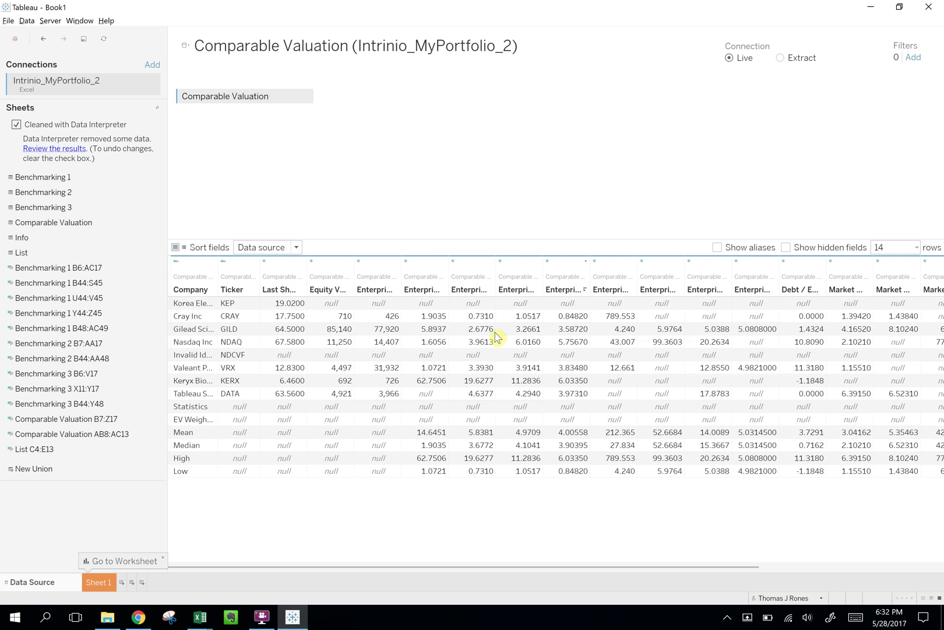
{"action": "double_click", "coordinate": [449, 277]}
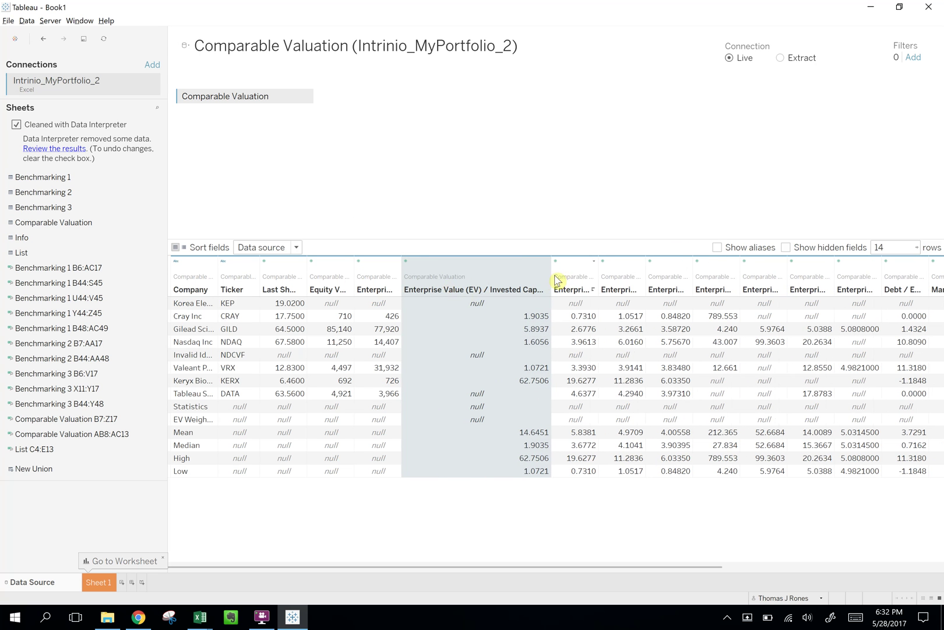
{"action": "left_click_drag", "start_coordinate": [549, 274], "coordinate": [653, 274]}
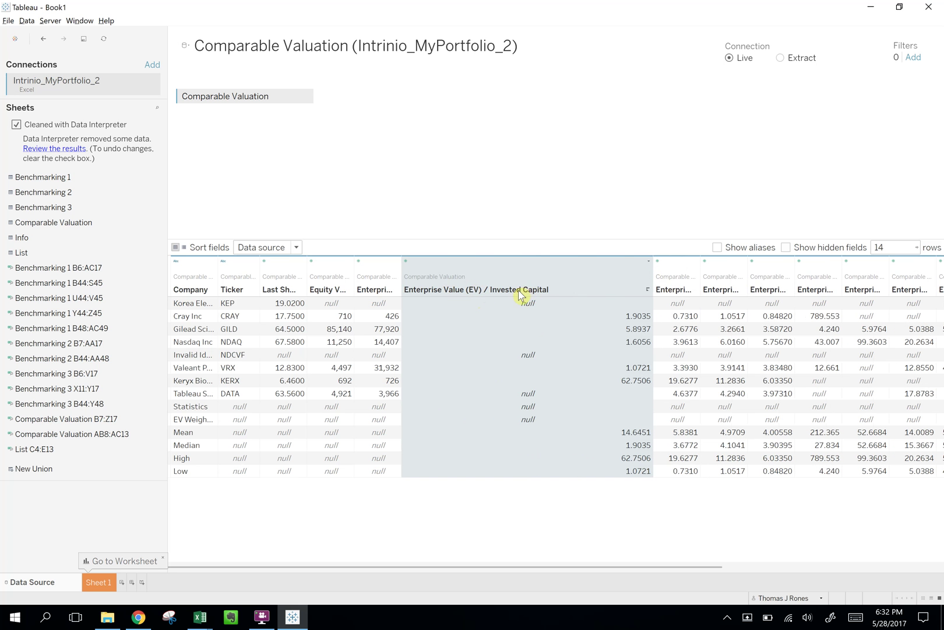
Check the Invested Capital and merged Enterprise Value (EV) header cells in Excel, then go to Sheet 1
{"action": "key", "text": "alt+Tab"}
{"action": "left_click", "coordinate": [506, 236]}
{"action": "left_click", "coordinate": [348, 231]}
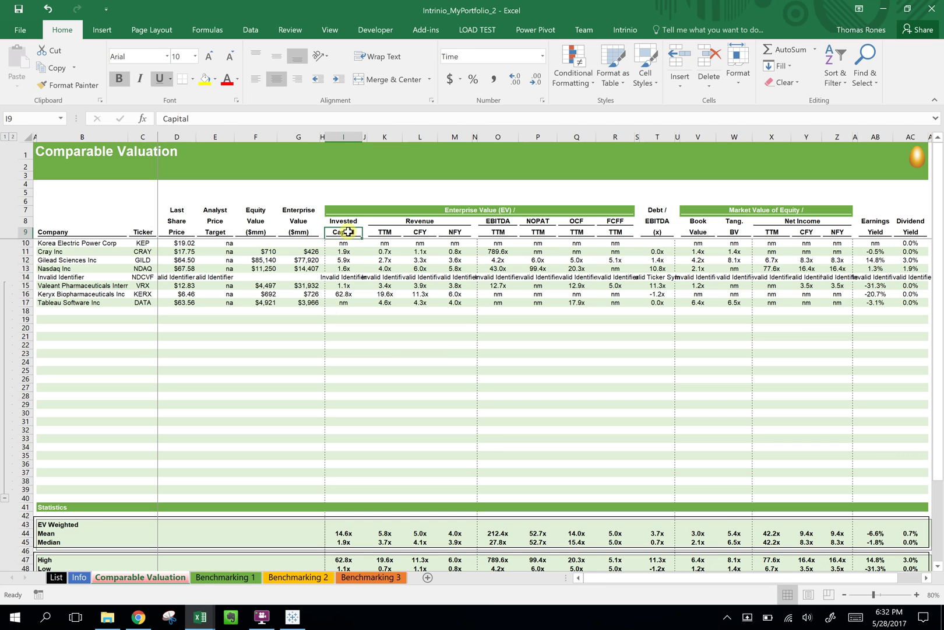
{"action": "key", "text": "Up"}
{"action": "key", "text": "Up"}
{"action": "key", "text": "Down"}
{"action": "key", "text": "Down"}
{"action": "key", "text": "Up"}
{"action": "key", "text": "Up"}
{"action": "key", "text": "Down"}
{"action": "key", "text": "Down"}
{"action": "key", "text": "Up"}
{"action": "key", "text": "Up"}
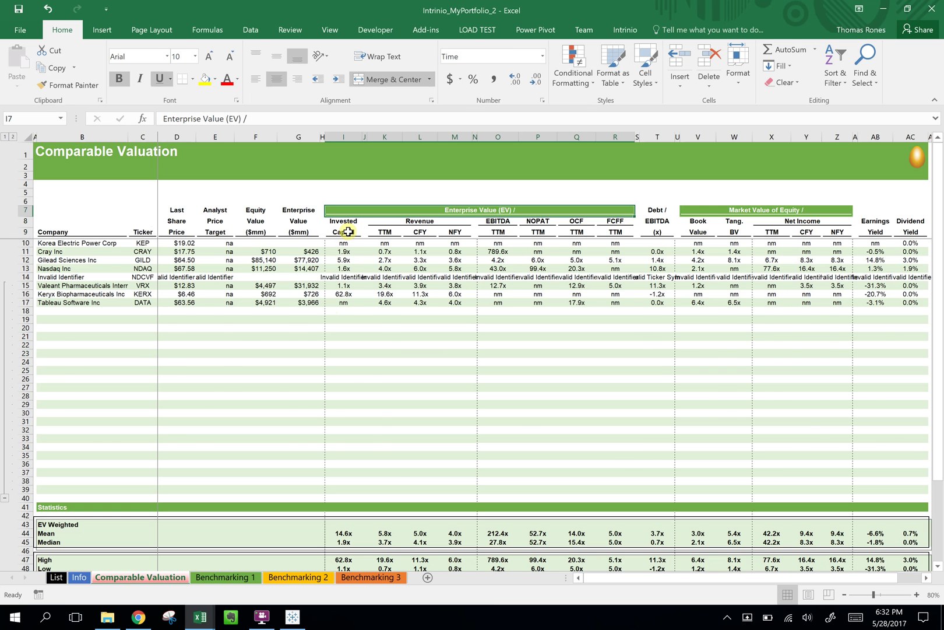
{"action": "key", "text": "alt+Tab"}
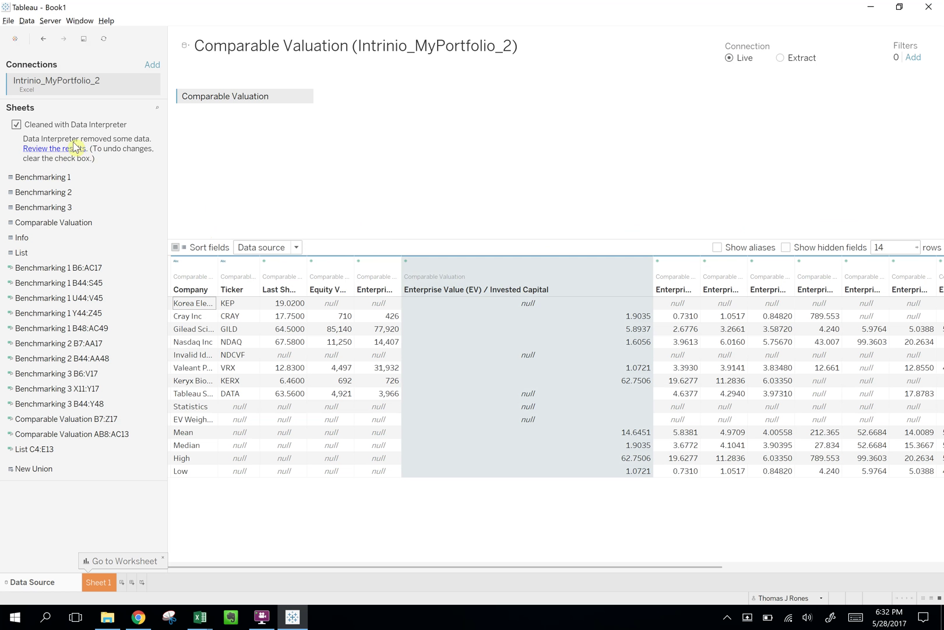
{"action": "left_click", "coordinate": [97, 585]}
Put Company on Rows, add Equity Value ($mm), and display it as a treemap
{"action": "left_click", "coordinate": [42, 112]}
{"action": "left_click_drag", "start_coordinate": [42, 117], "coordinate": [250, 244]}
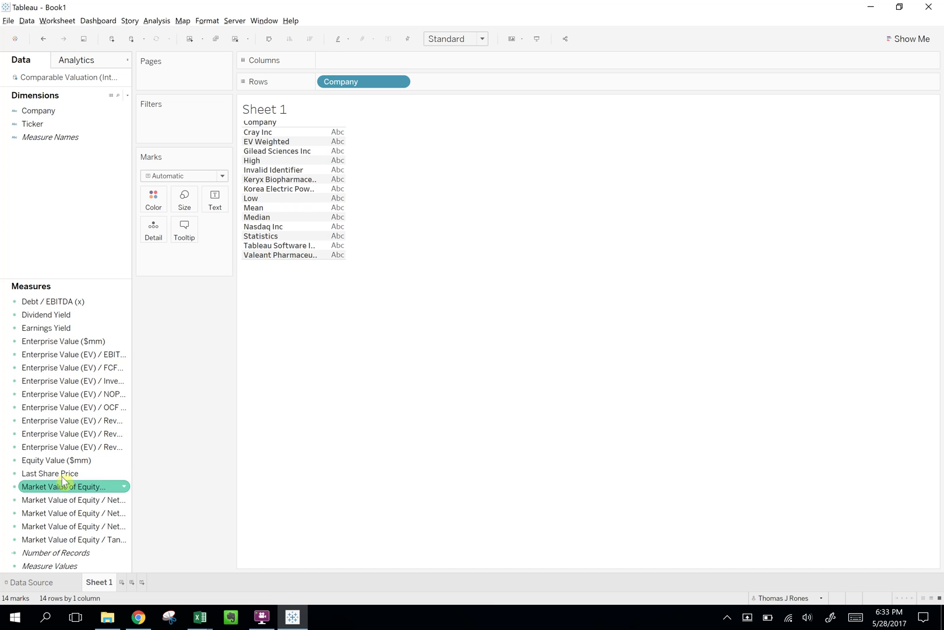
{"action": "left_click_drag", "start_coordinate": [49, 460], "coordinate": [340, 182]}
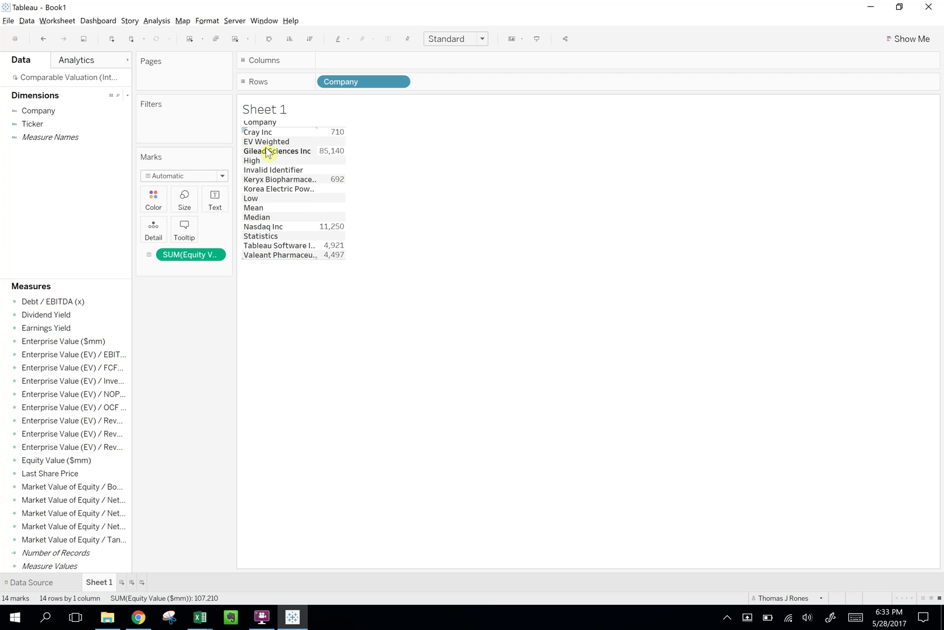
{"action": "left_click", "coordinate": [904, 39]}
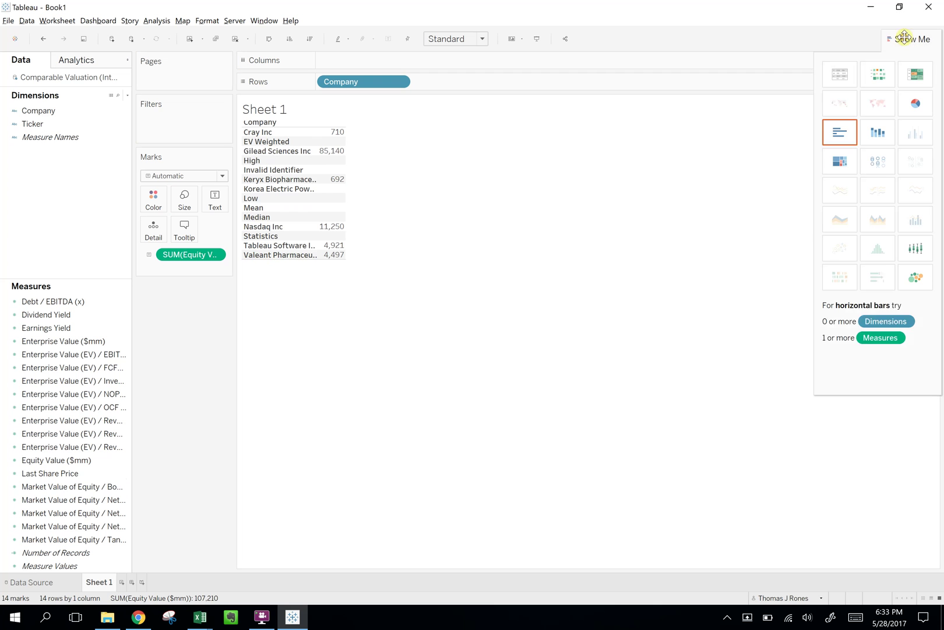
{"action": "left_click", "coordinate": [843, 159]}
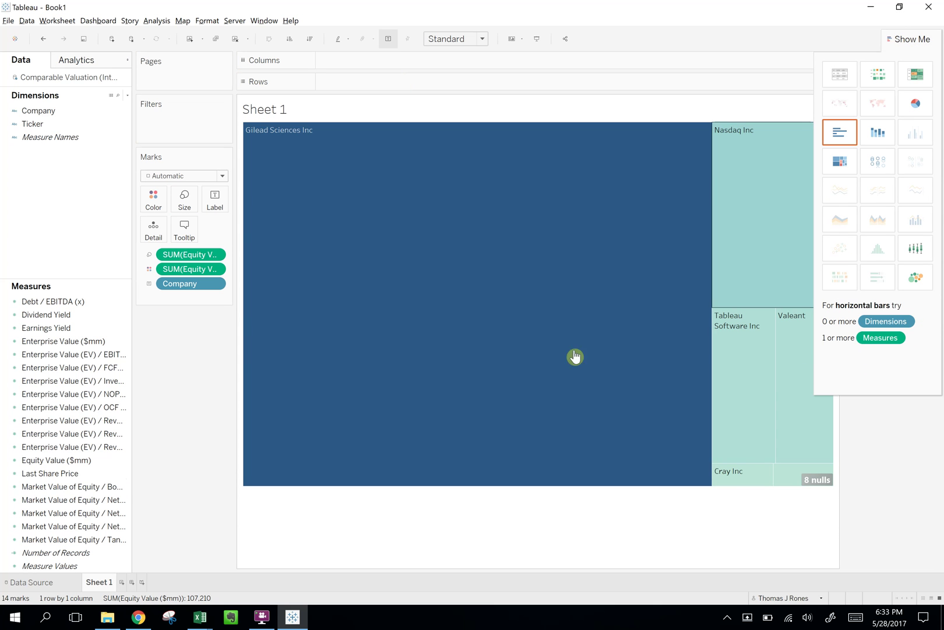
{"action": "left_click", "coordinate": [928, 38]}
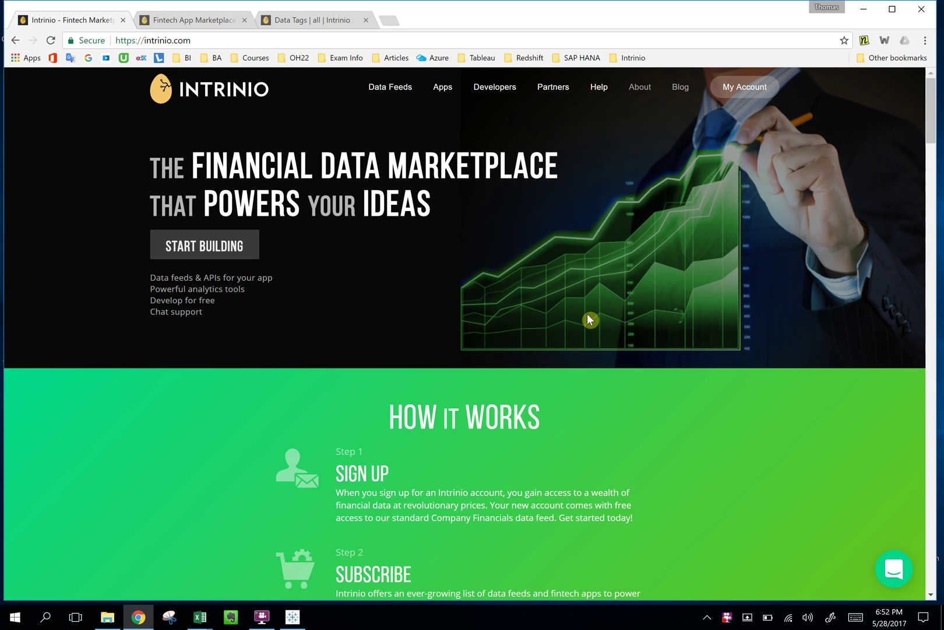
Open My Account and view the US Public Company Financials plan limits
{"action": "left_click", "coordinate": [738, 89]}
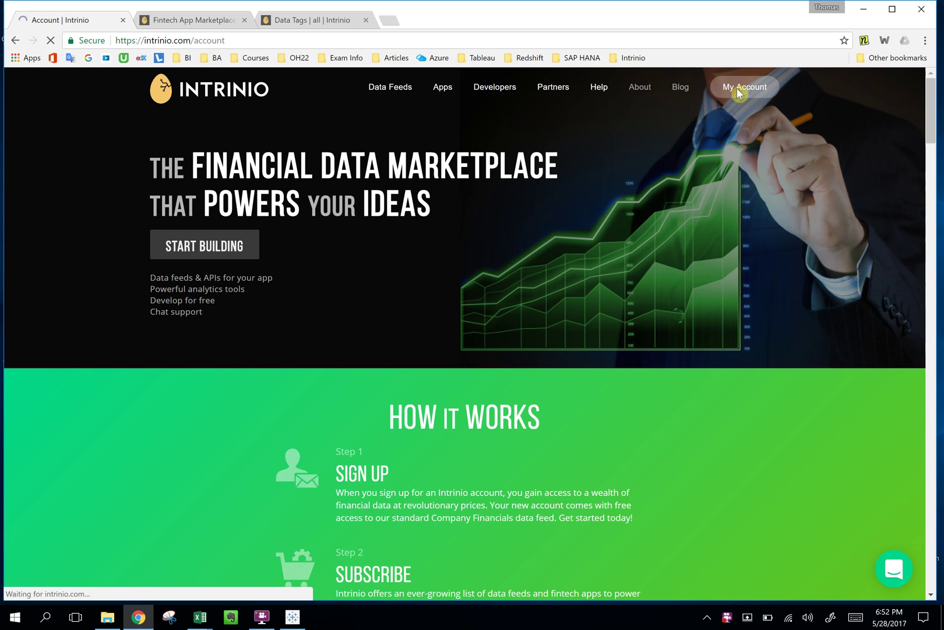
{"action": "scroll", "coordinate": [490, 175], "scroll_direction": "down", "scroll_amount": 3}
{"action": "scroll", "coordinate": [490, 178], "scroll_direction": "down", "scroll_amount": 3}
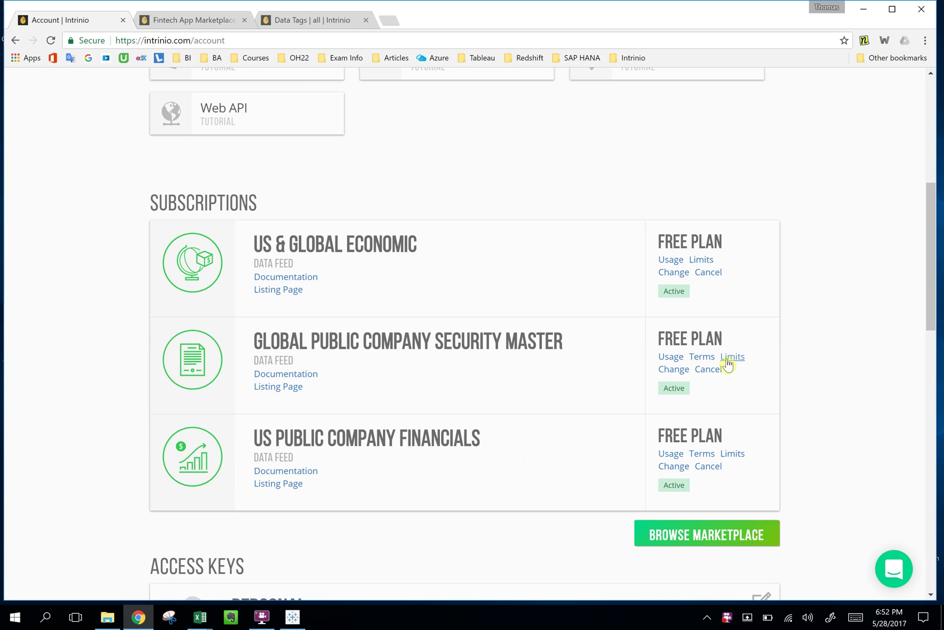
{"action": "left_click", "coordinate": [735, 455]}
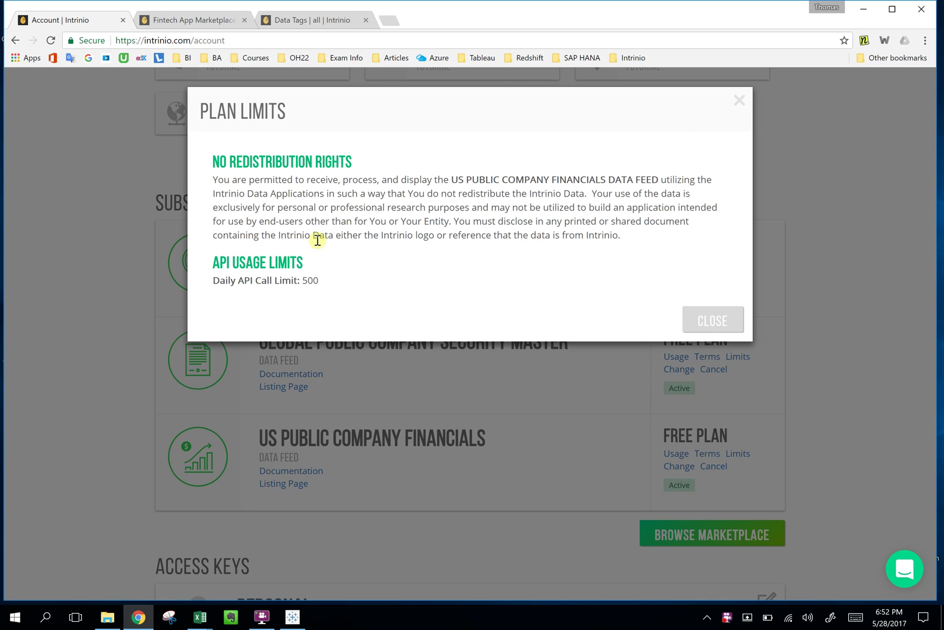
{"action": "left_click", "coordinate": [709, 322]}
Check the US Public Company Financials daily API usage: 256 of 500 calls used
{"action": "left_click", "coordinate": [671, 455]}
{"action": "mouse_move", "coordinate": [698, 293]}
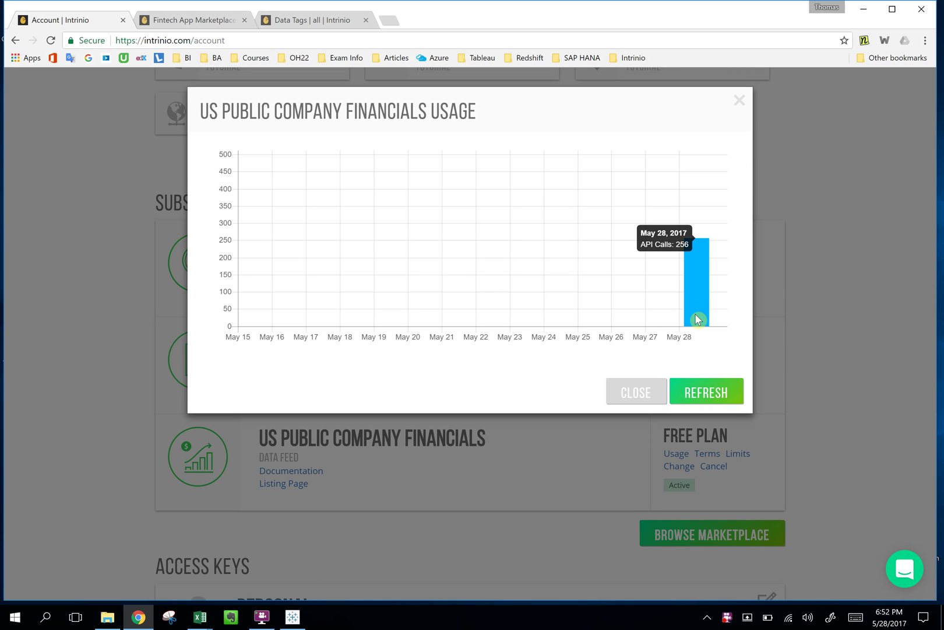
{"action": "left_click", "coordinate": [634, 392]}
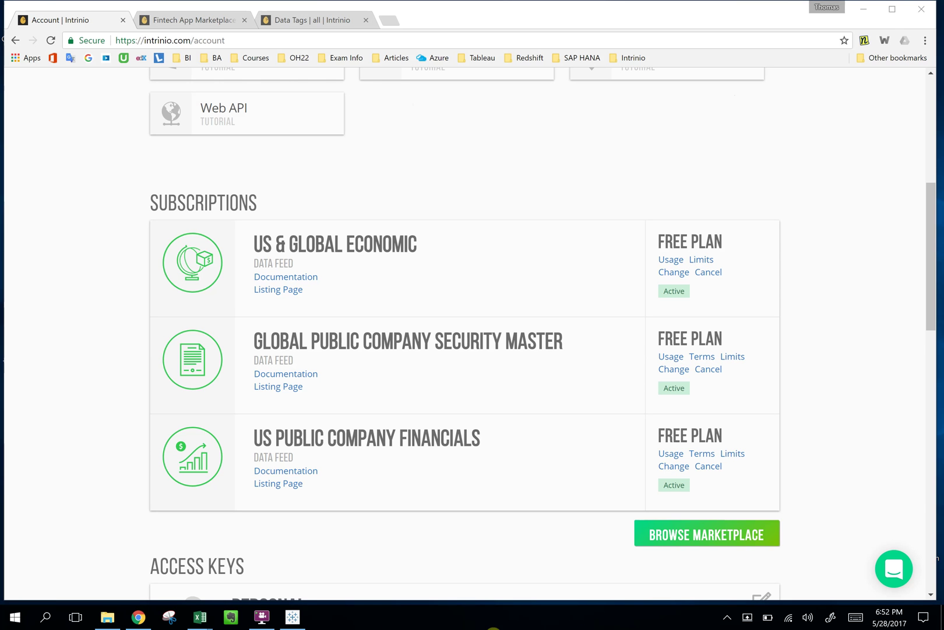
Back in Tableau, inspect the Sheet 2 bars of SUM(Employees) per company, coloured by Enterprise Value ($mm)
{"action": "left_click", "coordinate": [293, 618]}
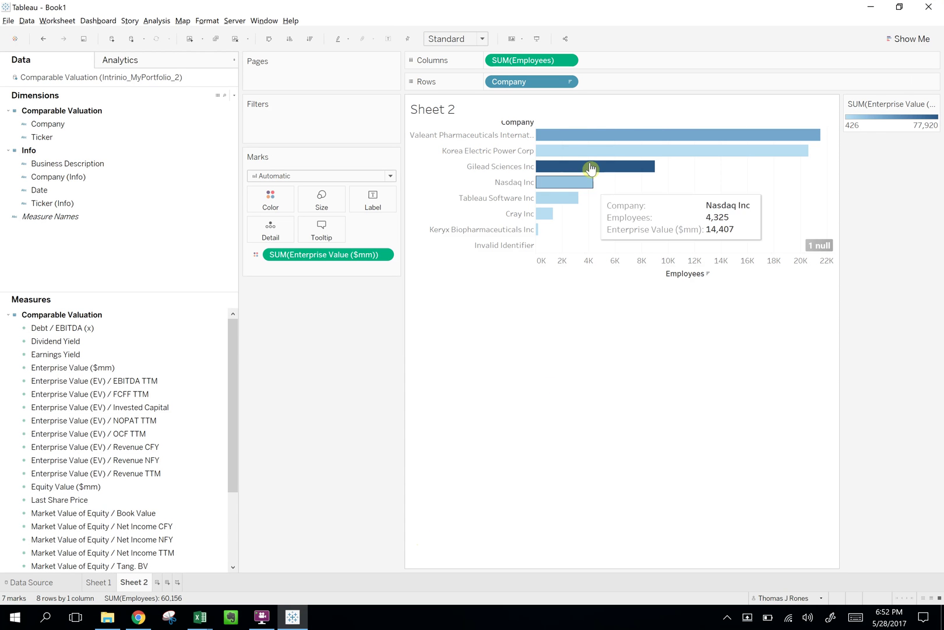
{"action": "mouse_move", "coordinate": [588, 134]}
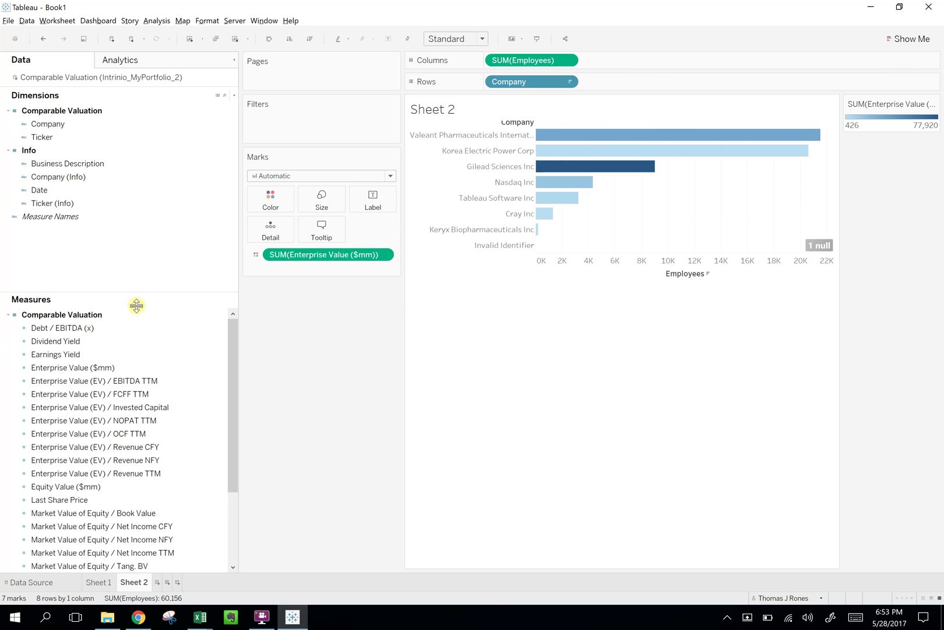
{"action": "scroll", "coordinate": [137, 354], "scroll_direction": "down", "scroll_amount": 3}
{"action": "scroll", "coordinate": [108, 385], "scroll_direction": "up", "scroll_amount": 3}
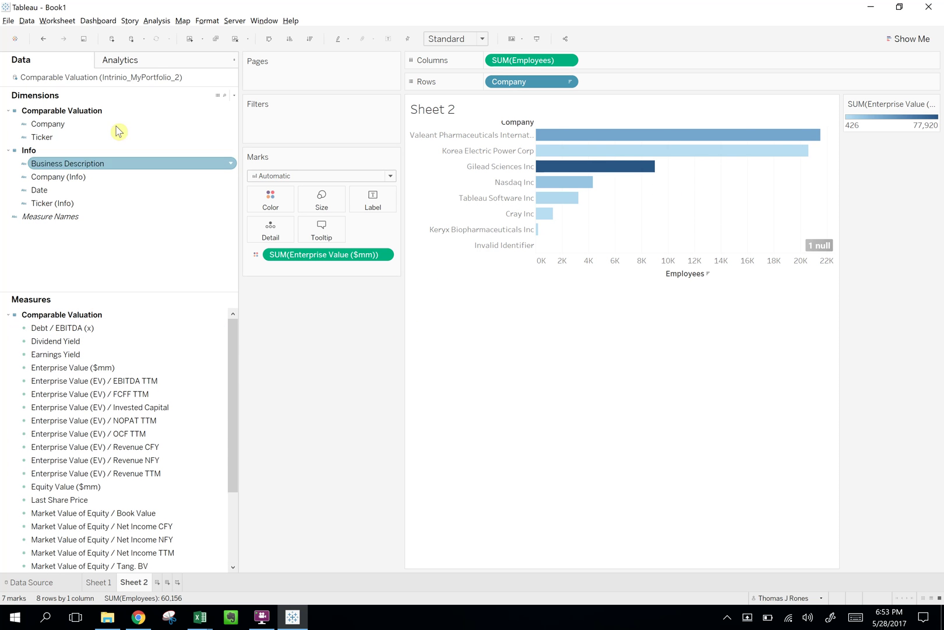
Bring the Intrinio_MyPortfolio_2 Excel workbook forward and view its ticker List sheet
{"action": "left_click", "coordinate": [200, 616]}
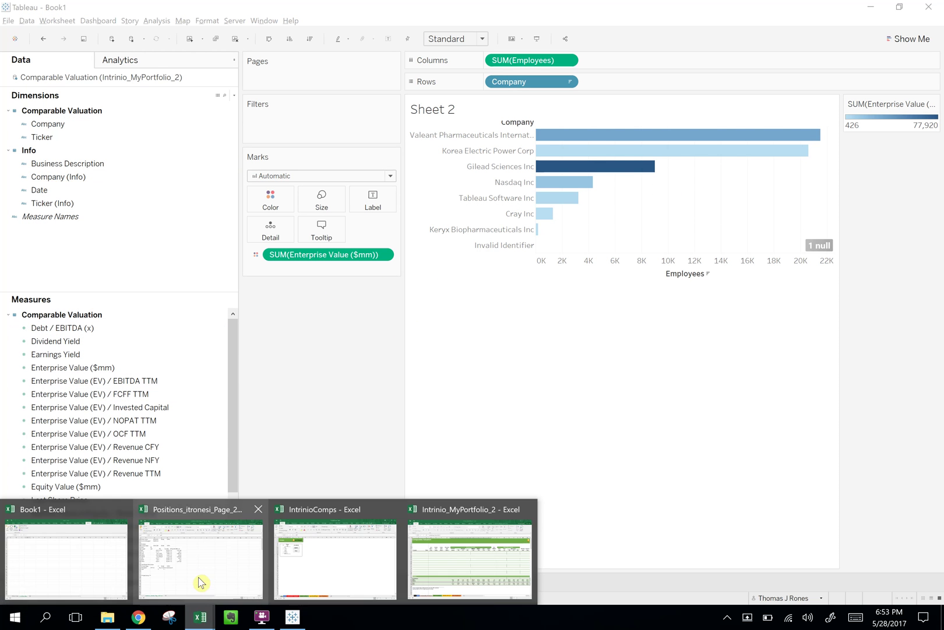
{"action": "mouse_move", "coordinate": [348, 558]}
{"action": "mouse_move", "coordinate": [468, 548]}
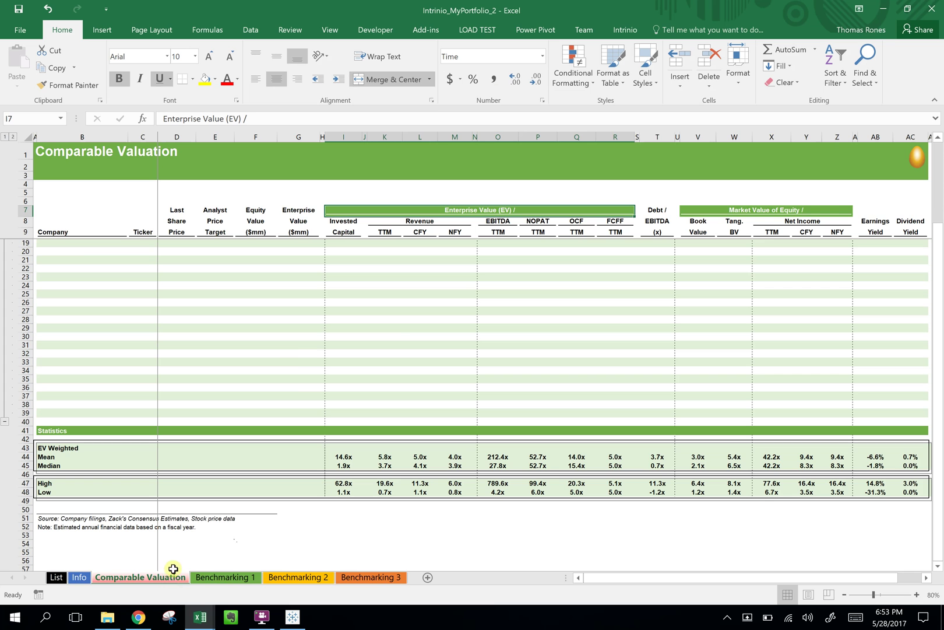
{"action": "left_click", "coordinate": [56, 577]}
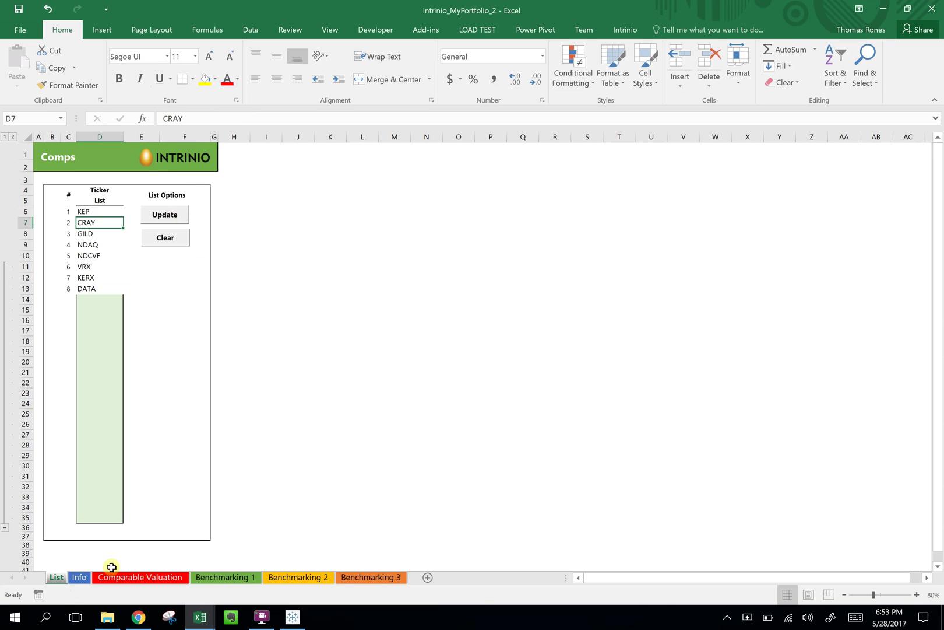
Open the Comparable Info sheet and look over employees, earnings dates and valuation figures per ticker
{"action": "left_click", "coordinate": [80, 577]}
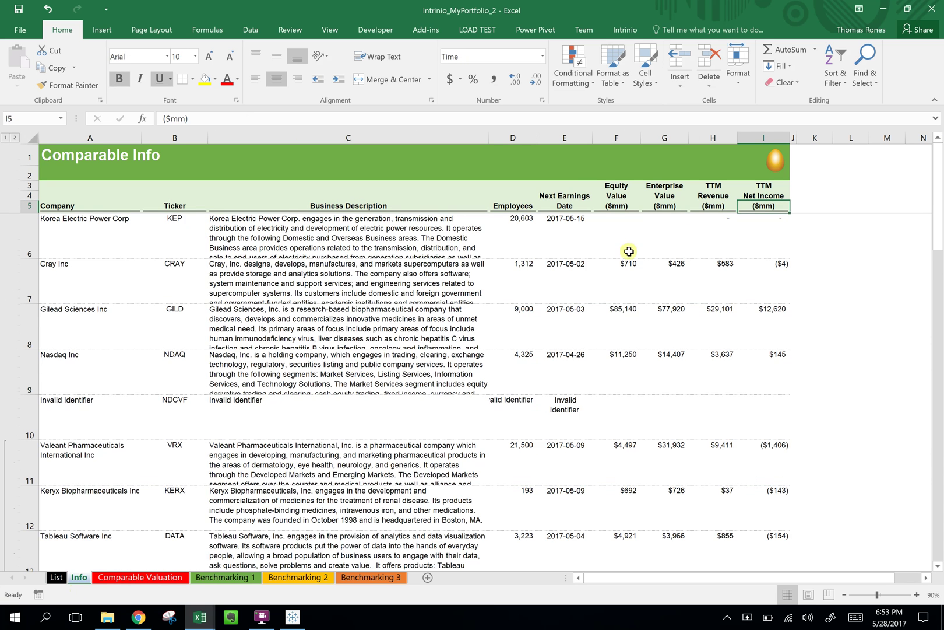
{"action": "scroll", "coordinate": [612, 234], "scroll_direction": "down", "scroll_amount": 2}
{"action": "scroll", "coordinate": [606, 256], "scroll_direction": "up", "scroll_amount": 2}
{"action": "scroll", "coordinate": [530, 292], "scroll_direction": "down", "scroll_amount": 3}
{"action": "scroll", "coordinate": [534, 306], "scroll_direction": "up", "scroll_amount": 3}
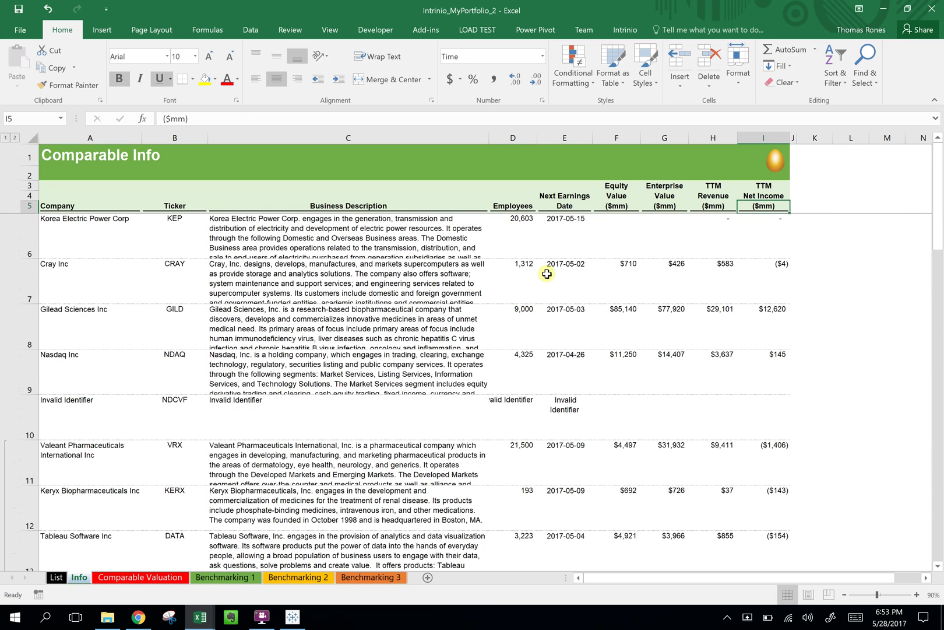